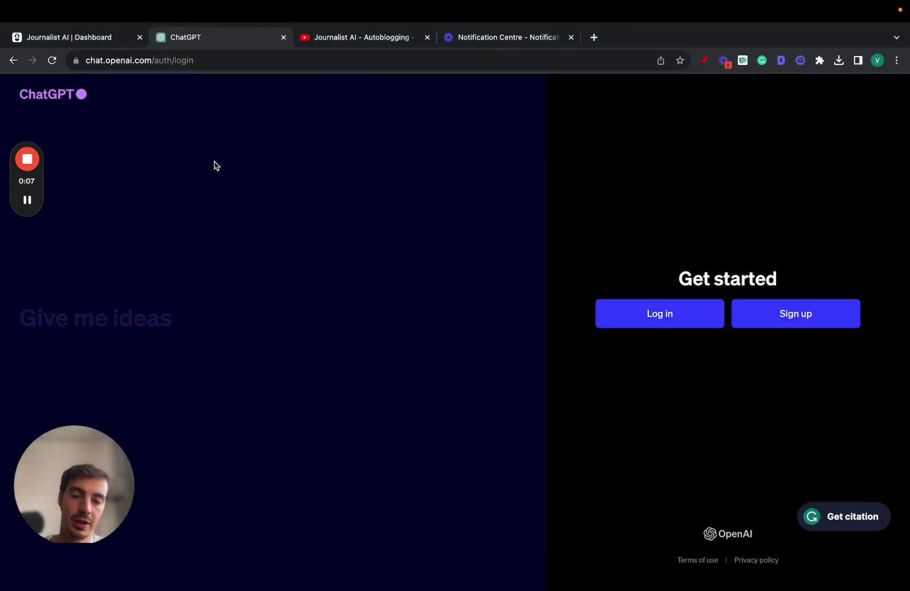
- Open the batch preview in Journalist AI and read through the 8 Tips garden article
{"action": "left_click", "coordinate": [85, 38]}
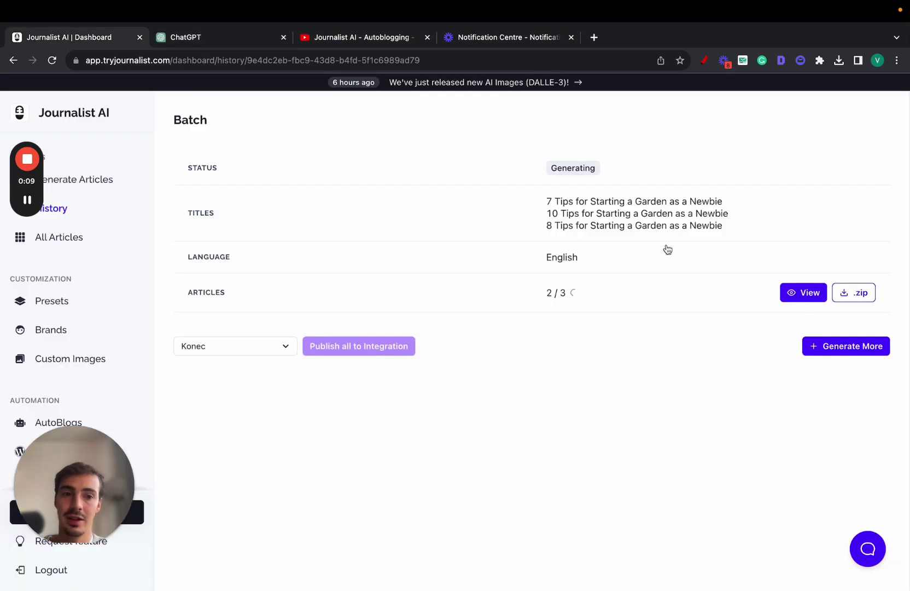
{"action": "left_click", "coordinate": [794, 292]}
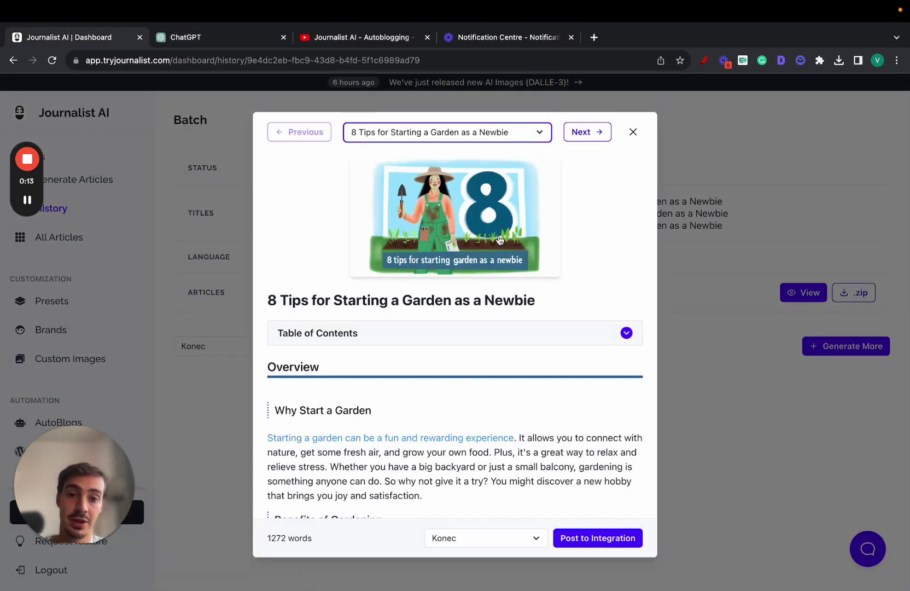
{"action": "scroll", "coordinate": [468, 246], "scroll_direction": "down", "scroll_amount": 2}
{"action": "left_click", "coordinate": [460, 276]}
{"action": "left_click", "coordinate": [460, 277]}
{"action": "scroll", "coordinate": [457, 278], "scroll_direction": "down", "scroll_amount": 3}
{"action": "scroll", "coordinate": [442, 225], "scroll_direction": "down", "scroll_amount": 2}
{"action": "scroll", "coordinate": [492, 281], "scroll_direction": "down", "scroll_amount": 5}
{"action": "scroll", "coordinate": [445, 219], "scroll_direction": "down", "scroll_amount": 3}
{"action": "scroll", "coordinate": [463, 309], "scroll_direction": "down", "scroll_amount": 12}
{"action": "scroll", "coordinate": [459, 165], "scroll_direction": "down", "scroll_amount": 20}
{"action": "scroll", "coordinate": [433, 266], "scroll_direction": "up", "scroll_amount": 15}
{"action": "scroll", "coordinate": [434, 266], "scroll_direction": "up", "scroll_amount": 20}
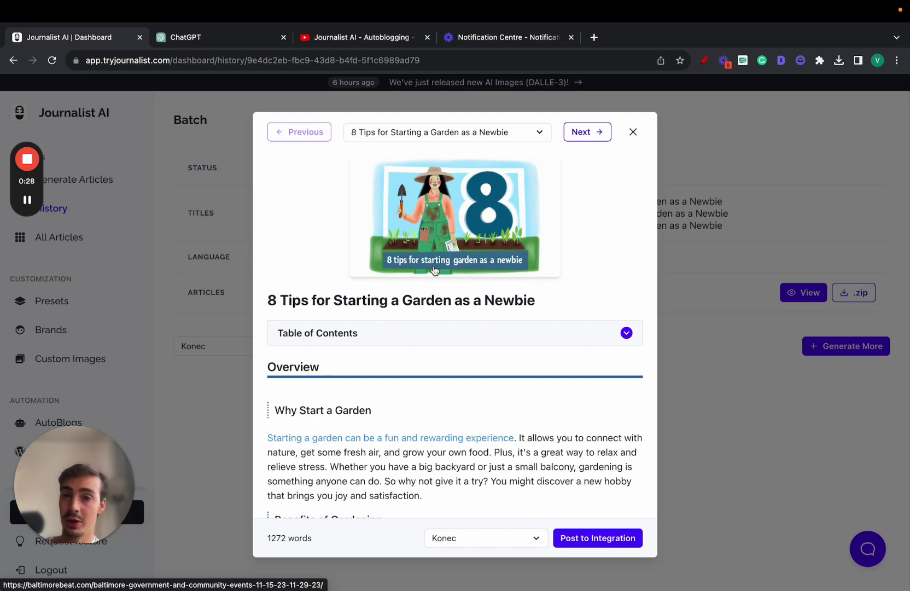
- Read through the 1430-word '7 Tips for Starting a Garden as a Newbie' article, then close the preview
{"action": "left_click", "coordinate": [587, 136]}
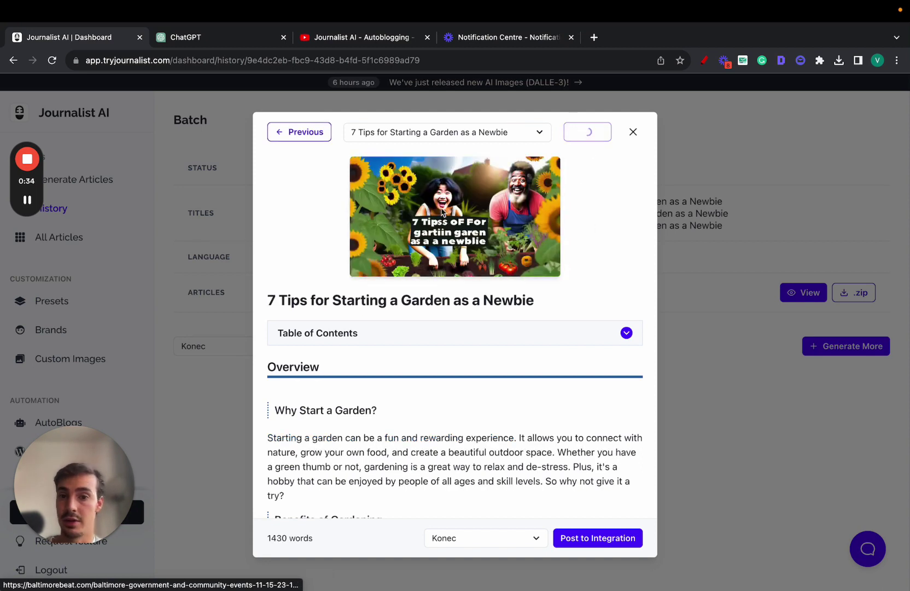
{"action": "scroll", "coordinate": [479, 279], "scroll_direction": "down", "scroll_amount": 6}
{"action": "scroll", "coordinate": [523, 313], "scroll_direction": "down", "scroll_amount": 10}
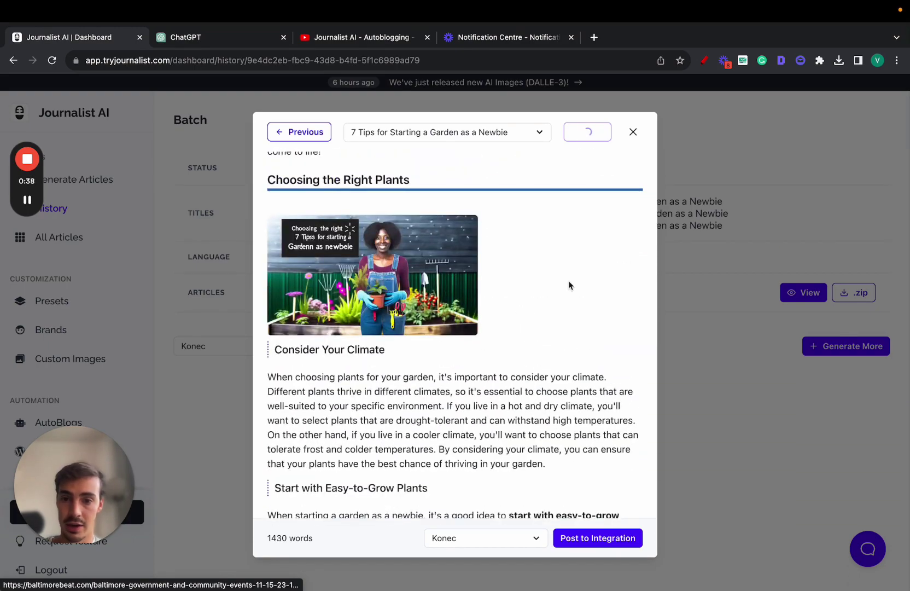
{"action": "scroll", "coordinate": [569, 284], "scroll_direction": "down", "scroll_amount": 20}
{"action": "scroll", "coordinate": [569, 285], "scroll_direction": "up", "scroll_amount": 20}
{"action": "scroll", "coordinate": [508, 273], "scroll_direction": "down", "scroll_amount": 18}
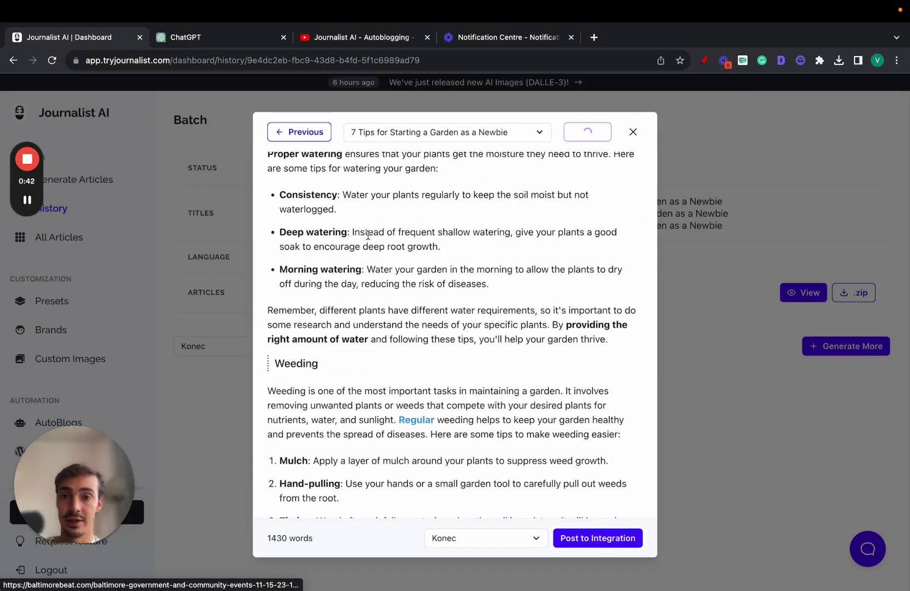
{"action": "left_click_drag", "start_coordinate": [274, 195], "coordinate": [405, 278]}
{"action": "scroll", "coordinate": [405, 279], "scroll_direction": "down", "scroll_amount": 4}
{"action": "scroll", "coordinate": [405, 278], "scroll_direction": "down", "scroll_amount": 3}
{"action": "scroll", "coordinate": [405, 279], "scroll_direction": "up", "scroll_amount": 20}
{"action": "scroll", "coordinate": [406, 282], "scroll_direction": "up", "scroll_amount": 5}
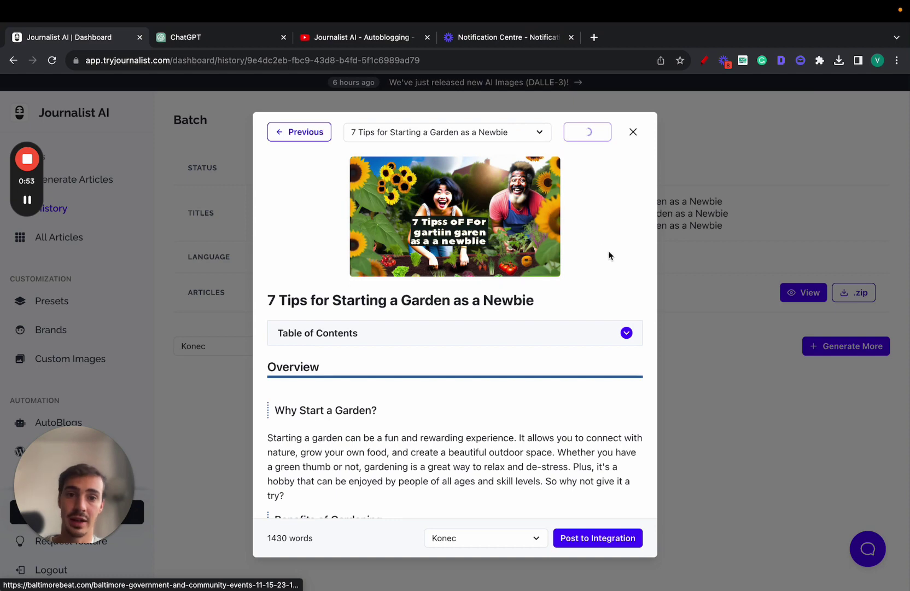
{"action": "left_click", "coordinate": [632, 132]}
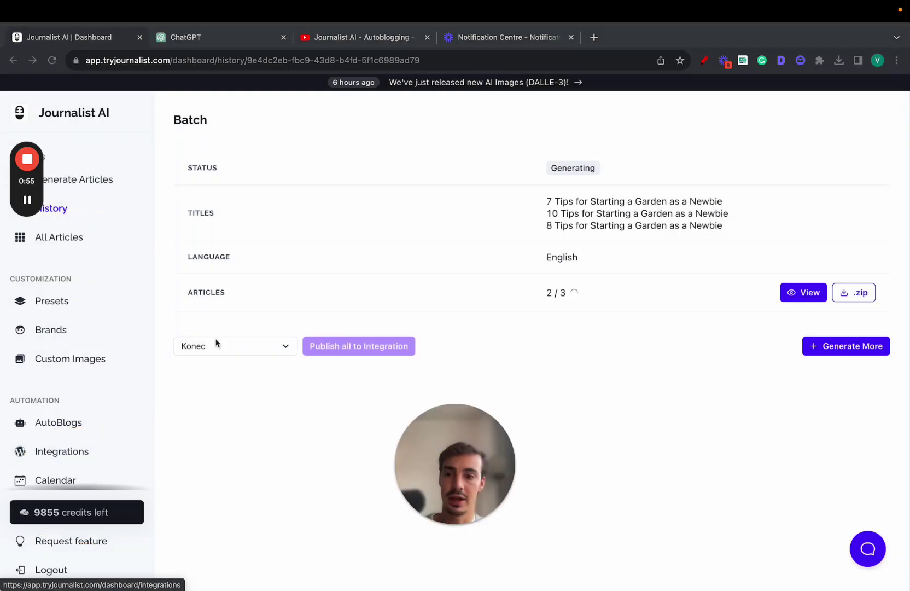
- Open the Brands page and start a red-pen sketch, circling Brands and drawing a large B
{"action": "left_click", "coordinate": [76, 329]}
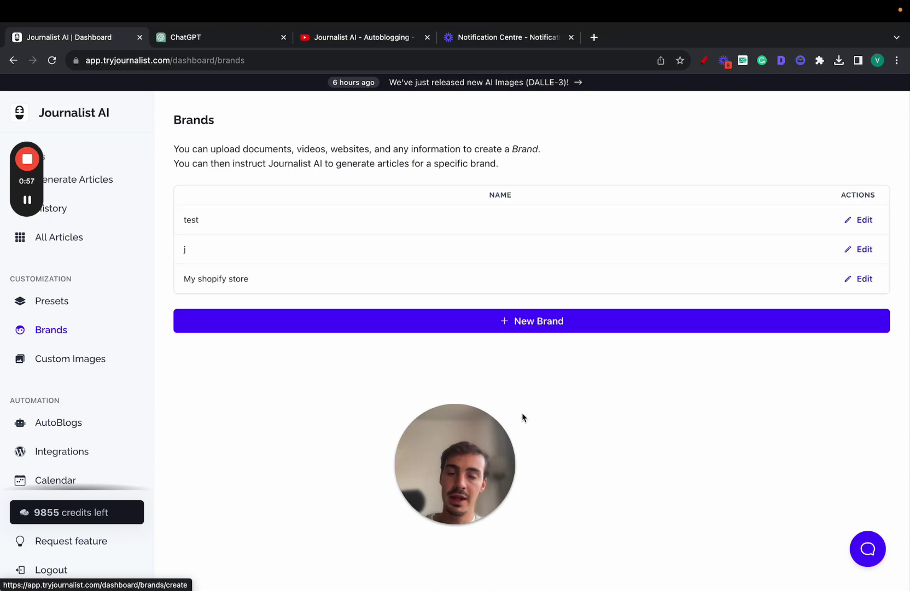
{"action": "left_click", "coordinate": [704, 60]}
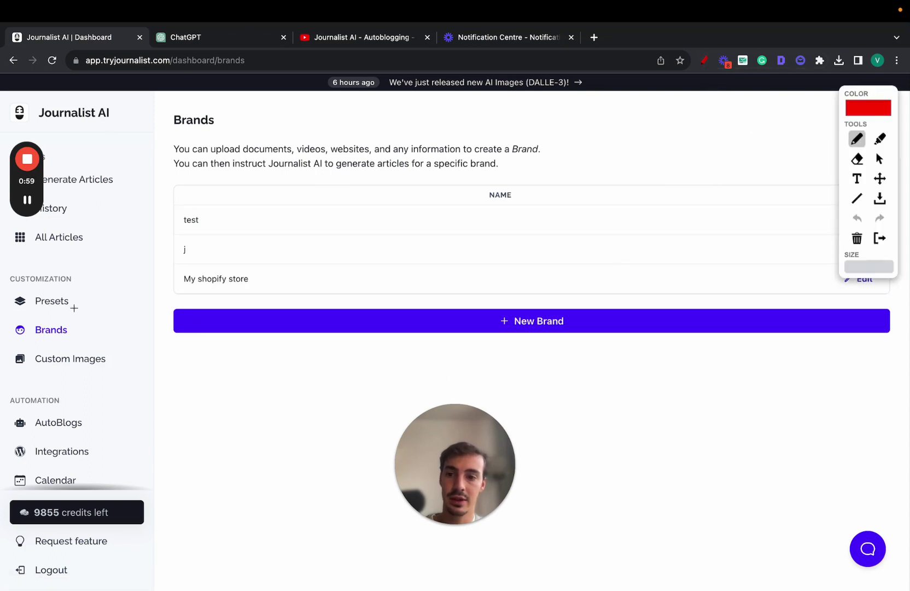
{"action": "mouse_move", "coordinate": [74, 309]}
{"action": "left_mouse_down"}
{"action": "mouse_move", "coordinate": [21, 317]}
{"action": "mouse_move", "coordinate": [93, 335]}
{"action": "mouse_move", "coordinate": [92, 316]}
{"action": "mouse_move", "coordinate": [384, 219]}
{"action": "mouse_move", "coordinate": [405, 269]}
{"action": "left_mouse_up"}
{"action": "mouse_move", "coordinate": [398, 211]}
{"action": "left_mouse_down"}
{"action": "mouse_move", "coordinate": [407, 211]}
{"action": "mouse_move", "coordinate": [429, 257]}
{"action": "left_mouse_up"}
{"action": "left_click_drag", "start_coordinate": [470, 464], "coordinate": [128, 464]}
{"action": "left_click_drag", "start_coordinate": [406, 264], "coordinate": [454, 263]}
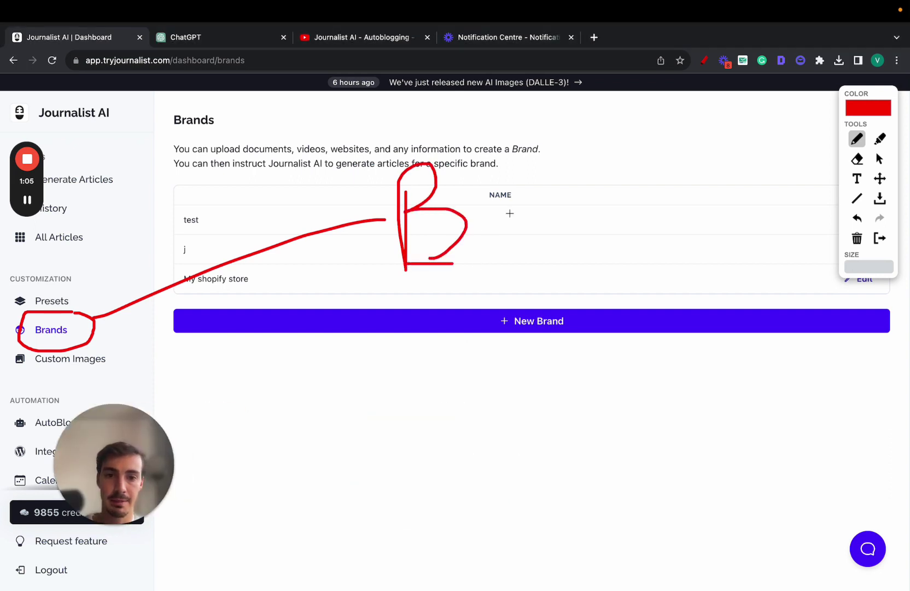
- Sketch branching strokes, long vertical lines and the letters A, 7, T and P beside the B
{"action": "left_click_drag", "start_coordinate": [494, 208], "coordinate": [551, 138]}
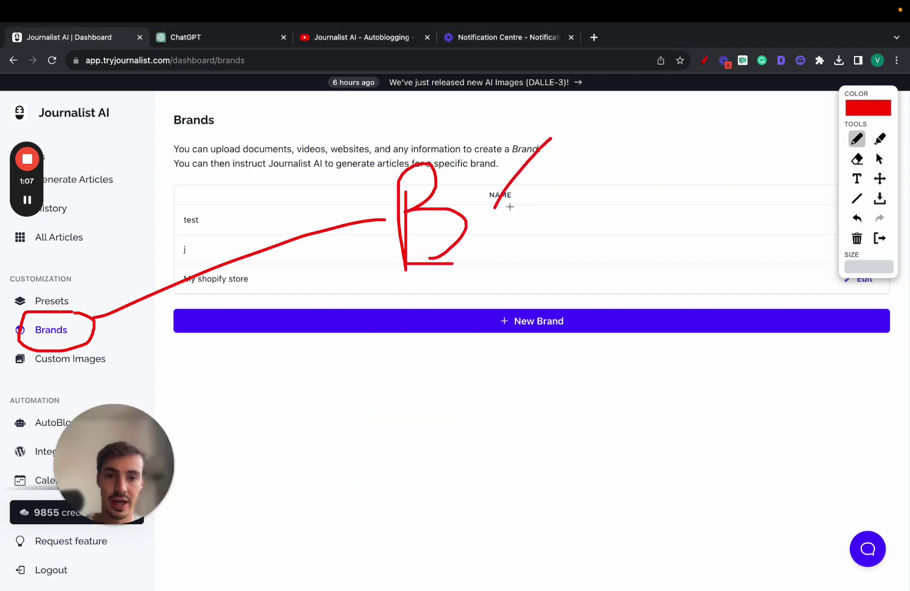
{"action": "mouse_move", "coordinate": [509, 207]}
{"action": "left_mouse_down"}
{"action": "mouse_move", "coordinate": [579, 211]}
{"action": "mouse_move", "coordinate": [566, 293]}
{"action": "left_mouse_up"}
{"action": "left_click_drag", "start_coordinate": [504, 264], "coordinate": [530, 421]}
{"action": "mouse_move", "coordinate": [708, 124]}
{"action": "left_mouse_down"}
{"action": "mouse_move", "coordinate": [732, 167]}
{"action": "mouse_move", "coordinate": [733, 475]}
{"action": "left_mouse_up"}
{"action": "left_click", "coordinate": [751, 215]}
{"action": "mouse_move", "coordinate": [751, 202]}
{"action": "left_mouse_down"}
{"action": "mouse_move", "coordinate": [817, 260]}
{"action": "mouse_move", "coordinate": [793, 201]}
{"action": "left_mouse_up"}
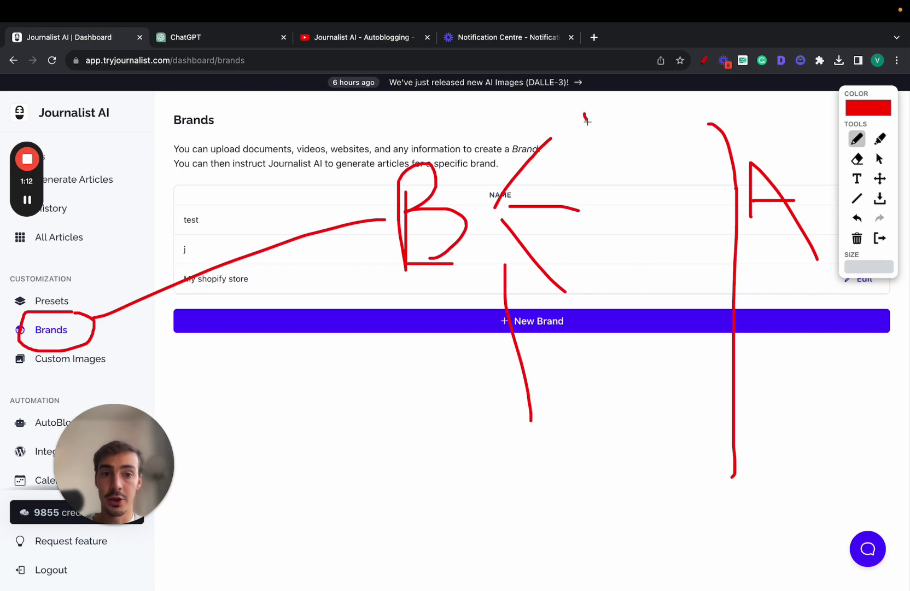
{"action": "mouse_move", "coordinate": [589, 121]}
{"action": "left_mouse_down"}
{"action": "mouse_move", "coordinate": [571, 169]}
{"action": "mouse_move", "coordinate": [621, 188]}
{"action": "mouse_move", "coordinate": [612, 226]}
{"action": "left_mouse_up"}
{"action": "left_click_drag", "start_coordinate": [579, 271], "coordinate": [611, 272]}
{"action": "mouse_move", "coordinate": [573, 420]}
{"action": "left_mouse_down"}
{"action": "mouse_move", "coordinate": [573, 382]}
{"action": "mouse_move", "coordinate": [574, 403]}
{"action": "left_mouse_up"}
- Add curved branches and a circle around the B, then exit annotation and clear the drawings
{"action": "mouse_move", "coordinate": [459, 298]}
{"action": "left_mouse_down"}
{"action": "mouse_move", "coordinate": [483, 480]}
{"action": "mouse_move", "coordinate": [551, 470]}
{"action": "mouse_move", "coordinate": [563, 475]}
{"action": "mouse_move", "coordinate": [553, 500]}
{"action": "left_mouse_up"}
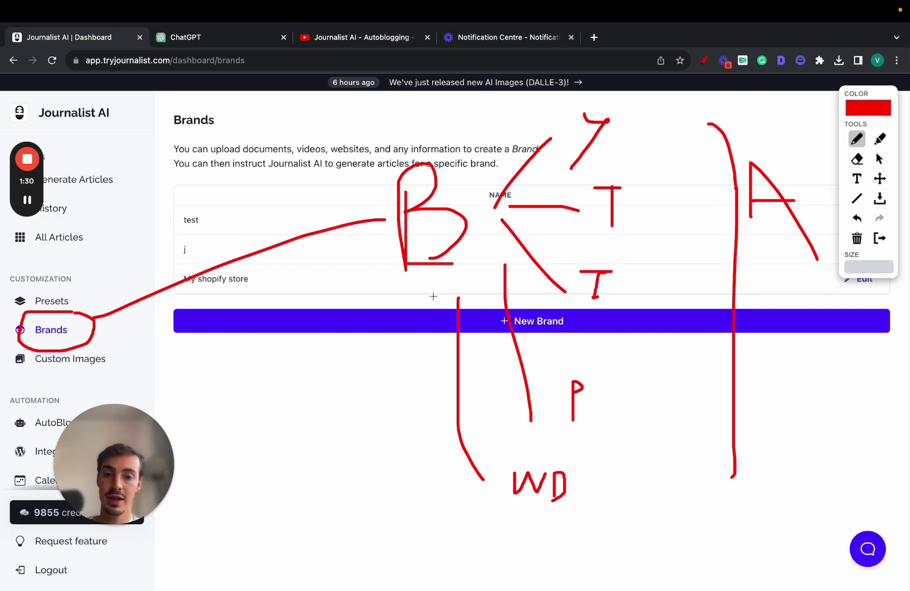
{"action": "left_click_drag", "start_coordinate": [424, 282], "coordinate": [476, 553]}
{"action": "mouse_move", "coordinate": [500, 557]}
{"action": "left_mouse_down"}
{"action": "mouse_move", "coordinate": [500, 547]}
{"action": "mouse_move", "coordinate": [514, 545]}
{"action": "left_mouse_up"}
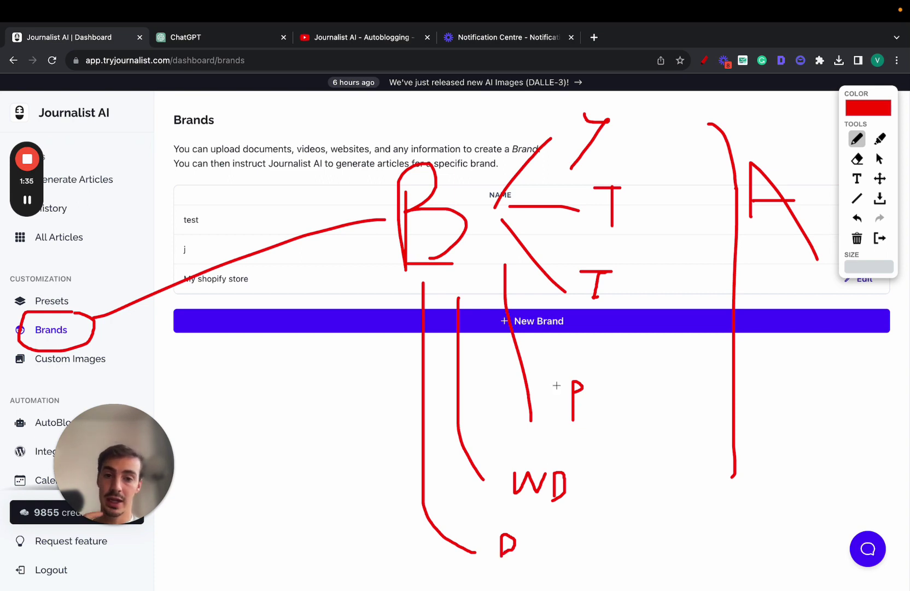
{"action": "mouse_move", "coordinate": [709, 114]}
{"action": "left_mouse_down"}
{"action": "mouse_move", "coordinate": [710, 192]}
{"action": "mouse_move", "coordinate": [750, 380]}
{"action": "mouse_move", "coordinate": [644, 519]}
{"action": "mouse_move", "coordinate": [484, 570]}
{"action": "mouse_move", "coordinate": [564, 67]}
{"action": "mouse_move", "coordinate": [700, 167]}
{"action": "mouse_move", "coordinate": [716, 196]}
{"action": "left_mouse_up"}
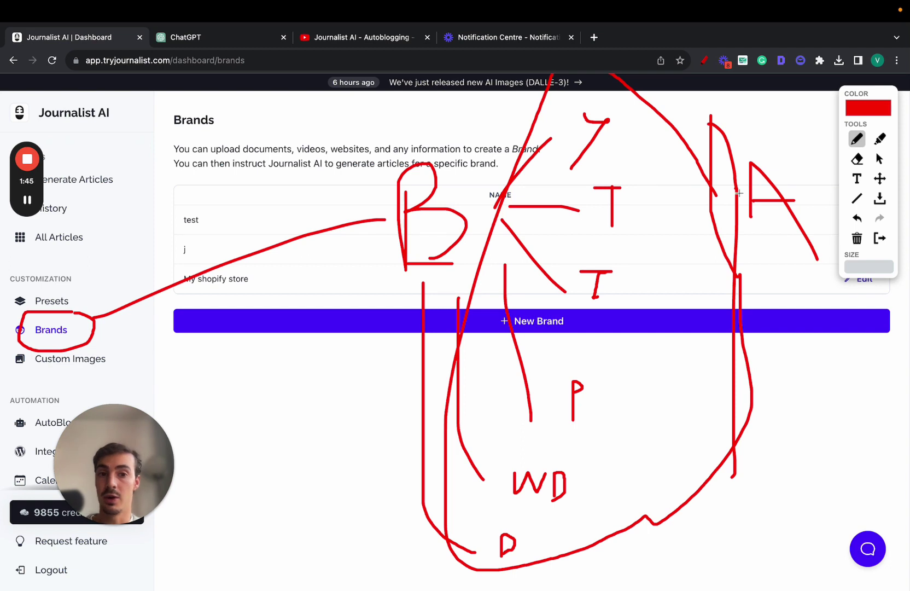
{"action": "mouse_move", "coordinate": [443, 158]}
{"action": "left_mouse_down"}
{"action": "mouse_move", "coordinate": [389, 159]}
{"action": "mouse_move", "coordinate": [423, 284]}
{"action": "mouse_move", "coordinate": [456, 160]}
{"action": "mouse_move", "coordinate": [438, 155]}
{"action": "left_mouse_up"}
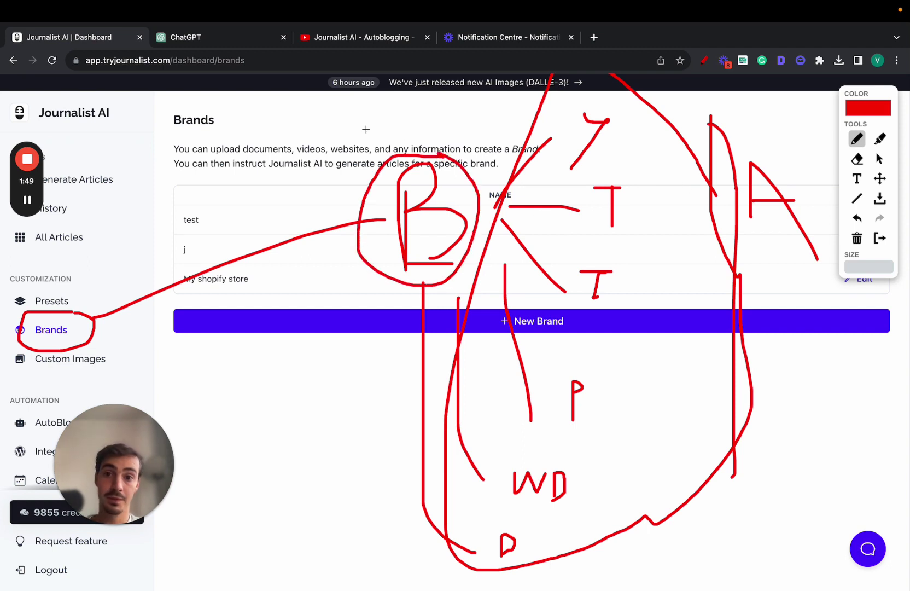
{"action": "left_click", "coordinate": [219, 38]}
{"action": "left_click", "coordinate": [102, 40]}
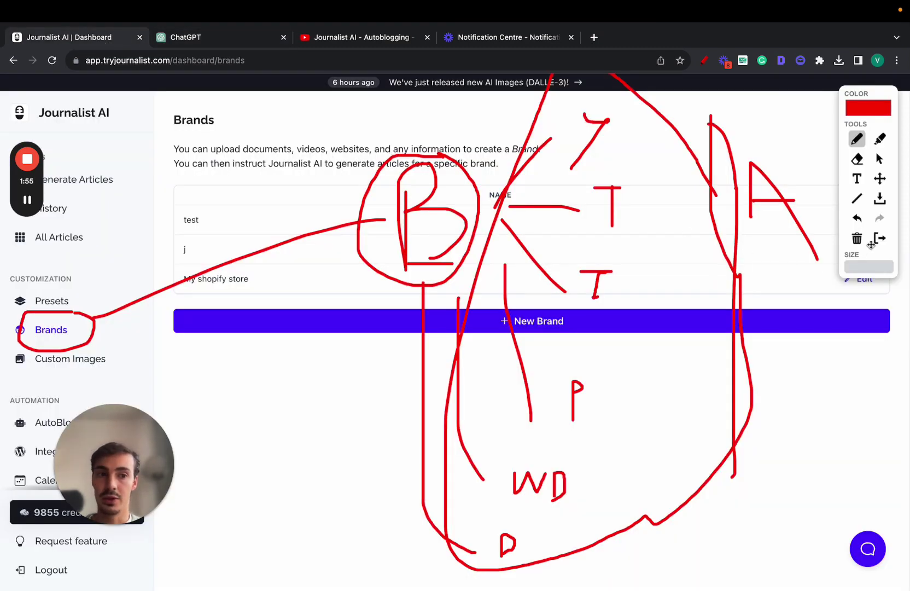
{"action": "left_click", "coordinate": [880, 238]}
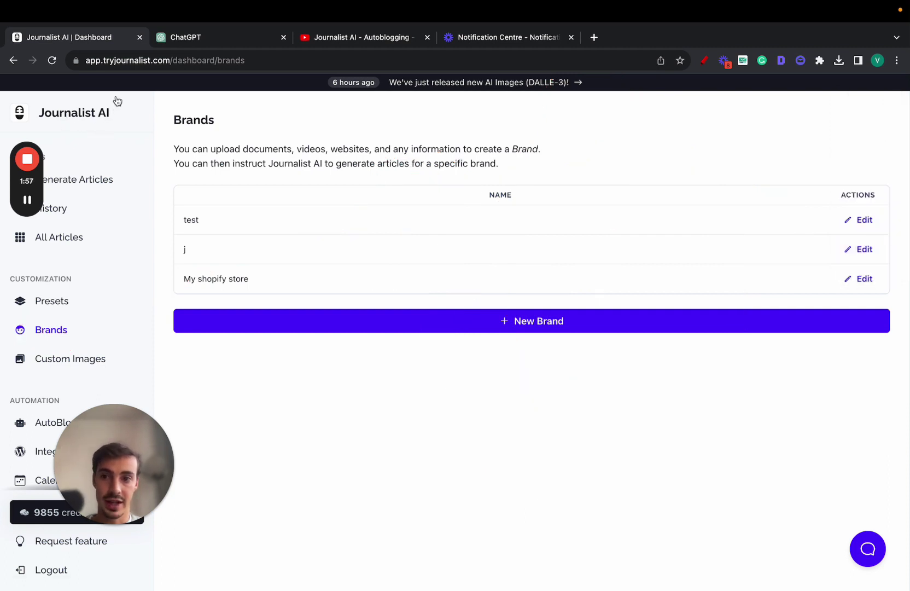
- Open the latest batch from History and preview its 7 Tips garden article
{"action": "left_click", "coordinate": [129, 188]}
{"action": "left_click", "coordinate": [117, 206]}
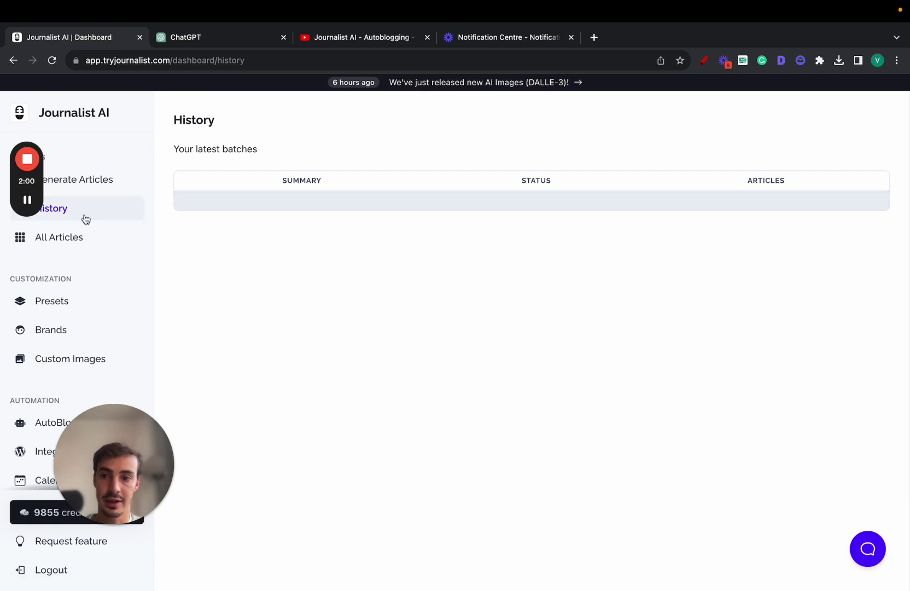
{"action": "left_click", "coordinate": [773, 227]}
{"action": "left_click", "coordinate": [803, 292]}
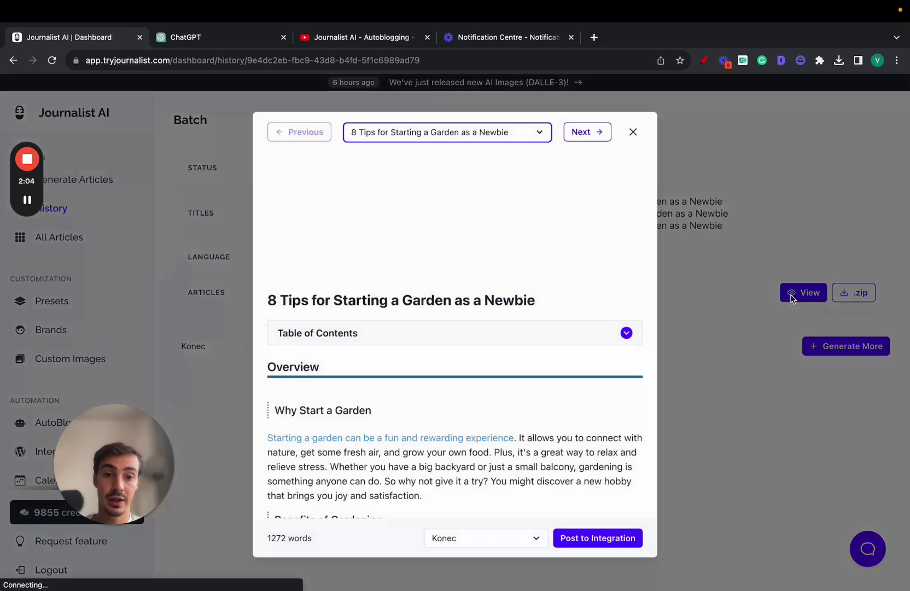
{"action": "left_click", "coordinate": [581, 136]}
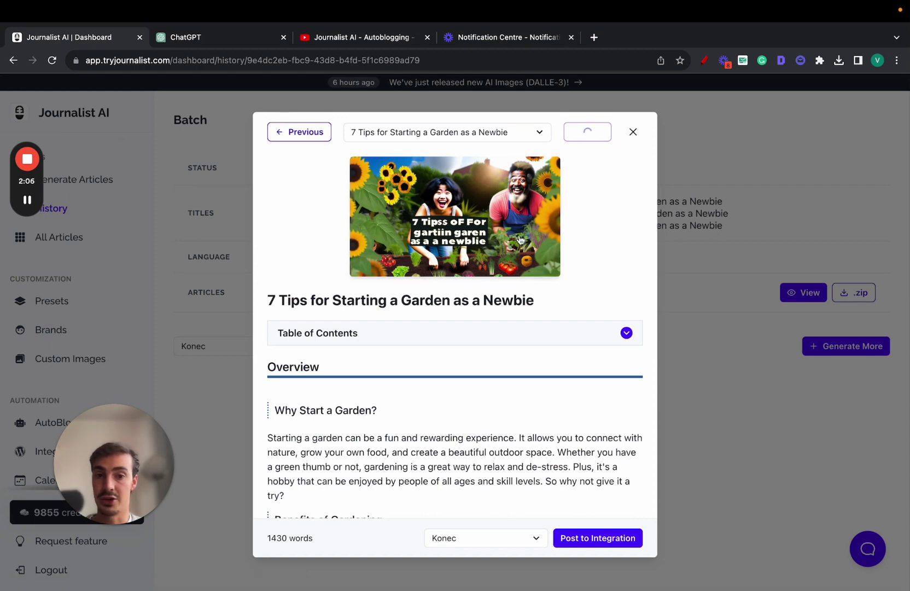
- Read through the article, selecting the 'Why Start a Garden?' heading and the location passage
{"action": "left_click", "coordinate": [473, 337]}
{"action": "left_click", "coordinate": [474, 338]}
{"action": "scroll", "coordinate": [474, 339], "scroll_direction": "down", "scroll_amount": 4}
{"action": "triple_click", "coordinate": [396, 201]}
{"action": "scroll", "coordinate": [394, 200], "scroll_direction": "down", "scroll_amount": 2}
{"action": "scroll", "coordinate": [394, 219], "scroll_direction": "down", "scroll_amount": 2}
{"action": "scroll", "coordinate": [394, 219], "scroll_direction": "up", "scroll_amount": 7}
{"action": "scroll", "coordinate": [449, 447], "scroll_direction": "down", "scroll_amount": 2}
{"action": "scroll", "coordinate": [450, 447], "scroll_direction": "down", "scroll_amount": 2}
{"action": "left_click_drag", "start_coordinate": [274, 264], "coordinate": [451, 260]}
{"action": "scroll", "coordinate": [449, 262], "scroll_direction": "down", "scroll_amount": 1}
{"action": "scroll", "coordinate": [449, 261], "scroll_direction": "down", "scroll_amount": 8}
{"action": "scroll", "coordinate": [504, 249], "scroll_direction": "up", "scroll_amount": 1}
{"action": "left_click_drag", "start_coordinate": [296, 188], "coordinate": [403, 277]}
{"action": "scroll", "coordinate": [403, 277], "scroll_direction": "down", "scroll_amount": 15}
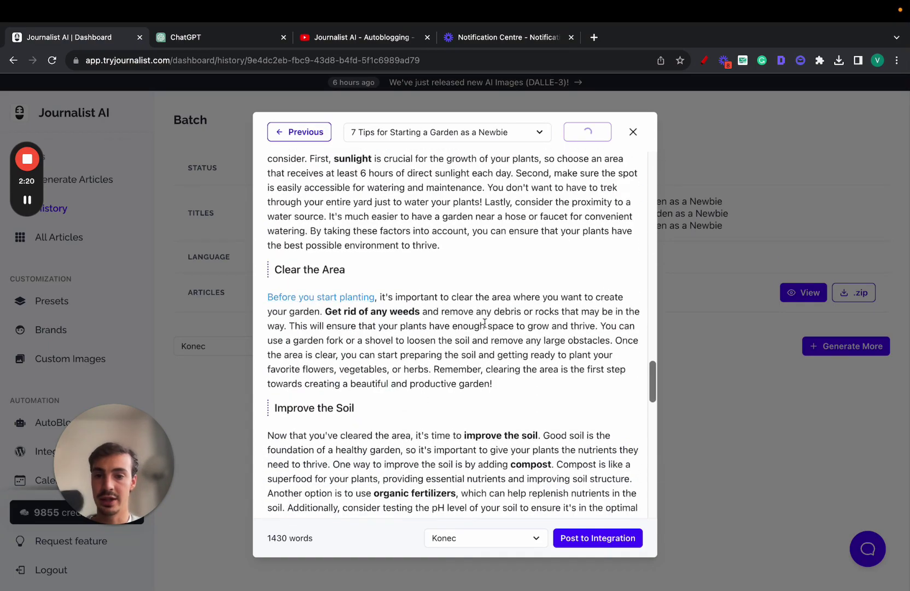
{"action": "scroll", "coordinate": [378, 323], "scroll_direction": "down", "scroll_amount": 15}
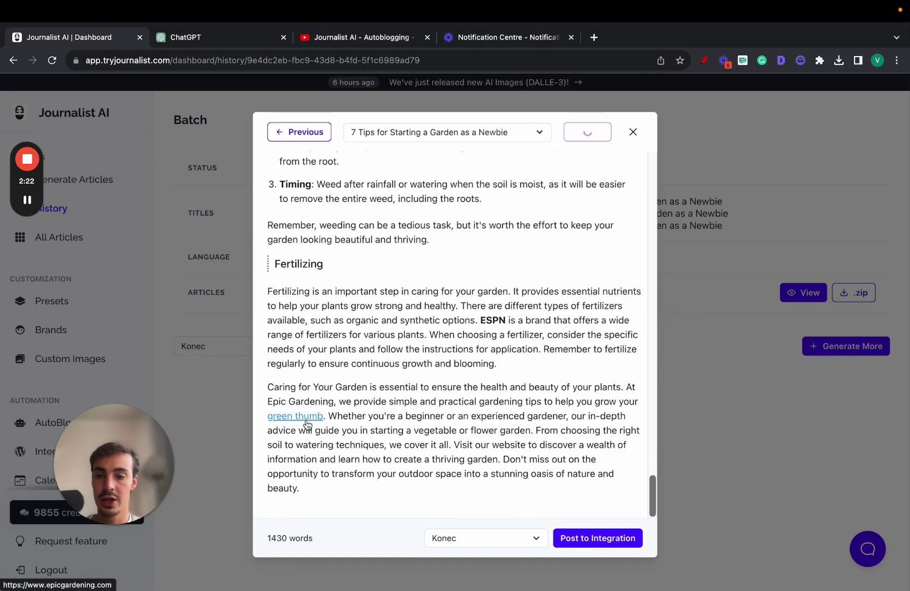
- Follow the green thumb link to Epic Gardening, close it, and return to the article top
{"action": "left_click", "coordinate": [304, 418], "text": "super"}
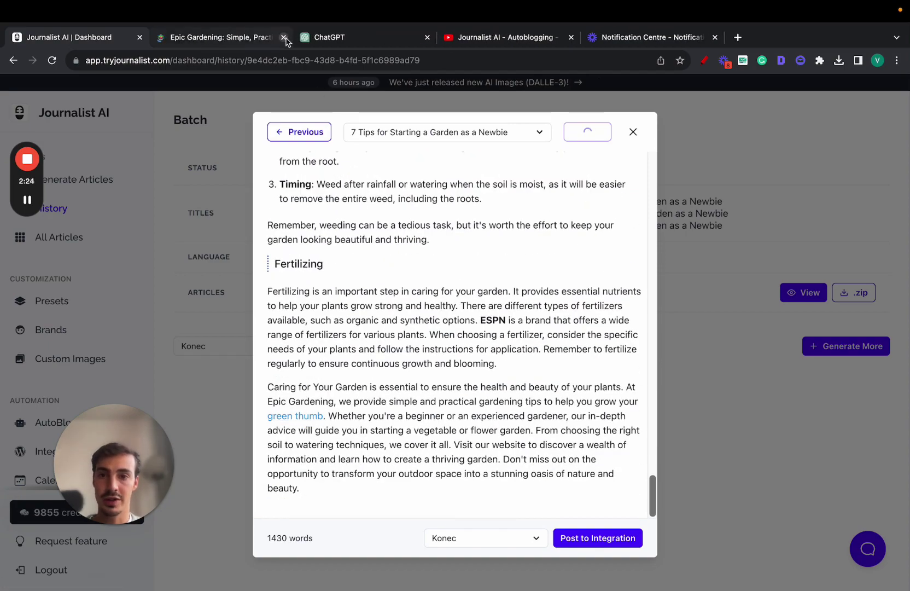
{"action": "left_click", "coordinate": [283, 37]}
{"action": "scroll", "coordinate": [399, 291], "scroll_direction": "up", "scroll_amount": 20}
{"action": "scroll", "coordinate": [399, 291], "scroll_direction": "up", "scroll_amount": 5}
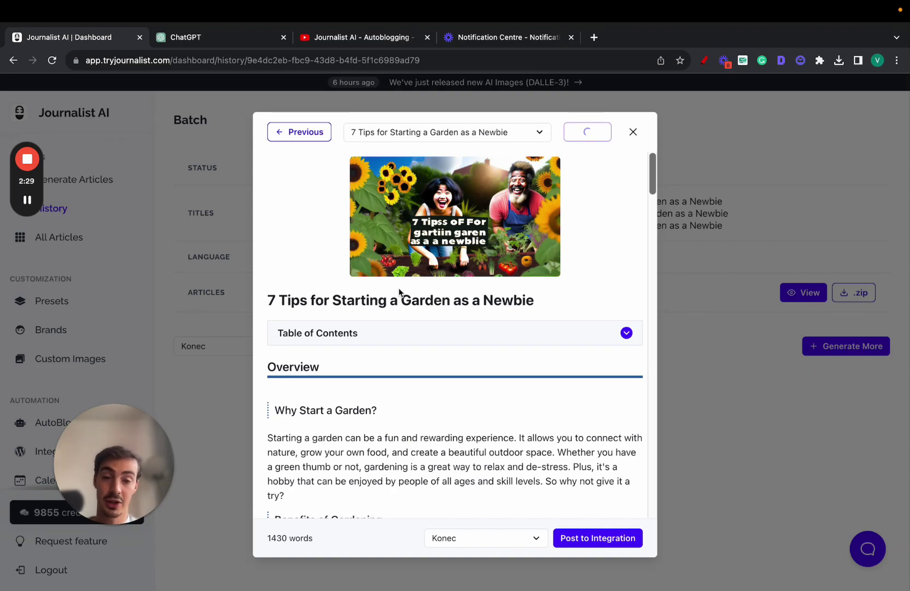
- Sketch red loops, a sweeping line and an arrow, circle the logo, then clear all annotations
{"action": "left_click", "coordinate": [702, 60]}
{"action": "mouse_move", "coordinate": [433, 108]}
{"action": "left_mouse_down"}
{"action": "mouse_move", "coordinate": [245, 211]}
{"action": "mouse_move", "coordinate": [703, 464]}
{"action": "mouse_move", "coordinate": [564, 128]}
{"action": "mouse_move", "coordinate": [424, 121]}
{"action": "left_mouse_up"}
{"action": "mouse_move", "coordinate": [456, 377]}
{"action": "left_mouse_down"}
{"action": "mouse_move", "coordinate": [489, 255]}
{"action": "mouse_move", "coordinate": [501, 379]}
{"action": "mouse_move", "coordinate": [453, 386]}
{"action": "left_mouse_up"}
{"action": "mouse_move", "coordinate": [437, 324]}
{"action": "left_mouse_down"}
{"action": "mouse_move", "coordinate": [129, 234]}
{"action": "mouse_move", "coordinate": [81, 138]}
{"action": "left_mouse_up"}
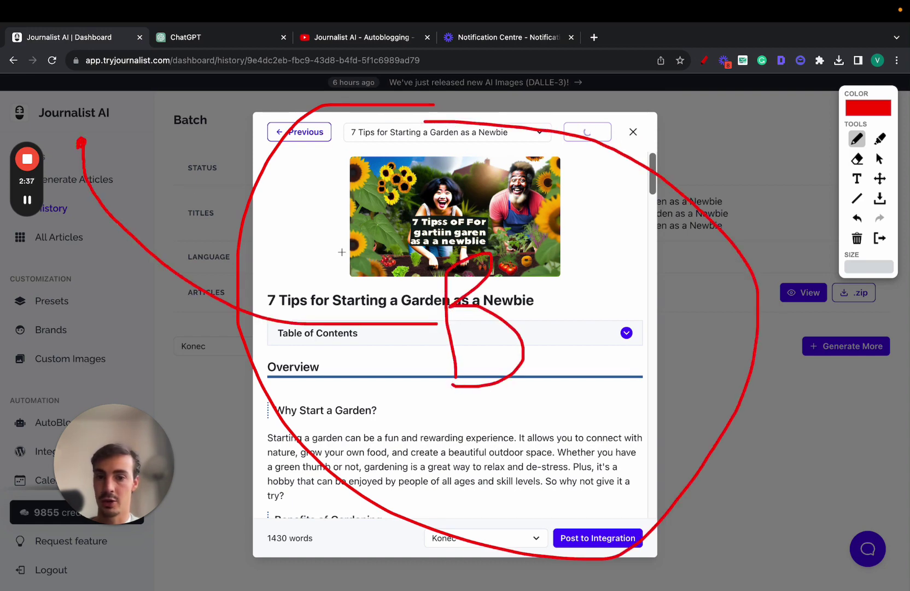
{"action": "left_click_drag", "start_coordinate": [546, 413], "coordinate": [564, 398]}
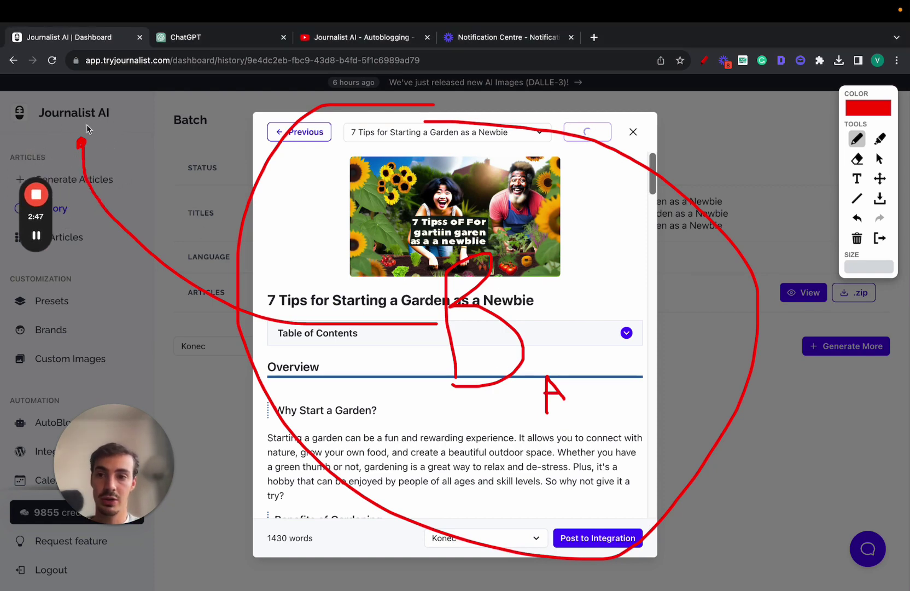
{"action": "mouse_move", "coordinate": [46, 128]}
{"action": "left_mouse_down"}
{"action": "mouse_move", "coordinate": [125, 109]}
{"action": "mouse_move", "coordinate": [12, 101]}
{"action": "mouse_move", "coordinate": [51, 129]}
{"action": "left_mouse_up"}
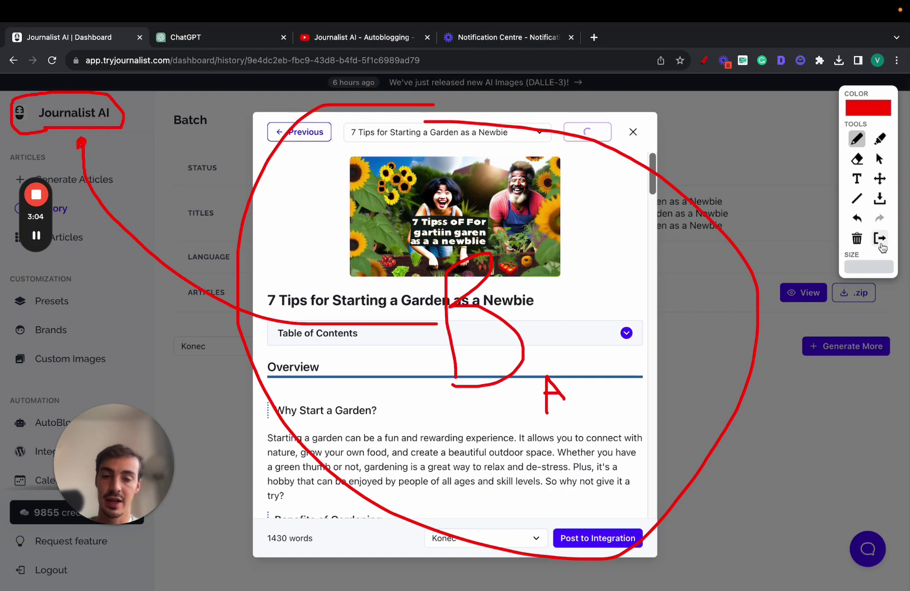
{"action": "left_click", "coordinate": [881, 239]}
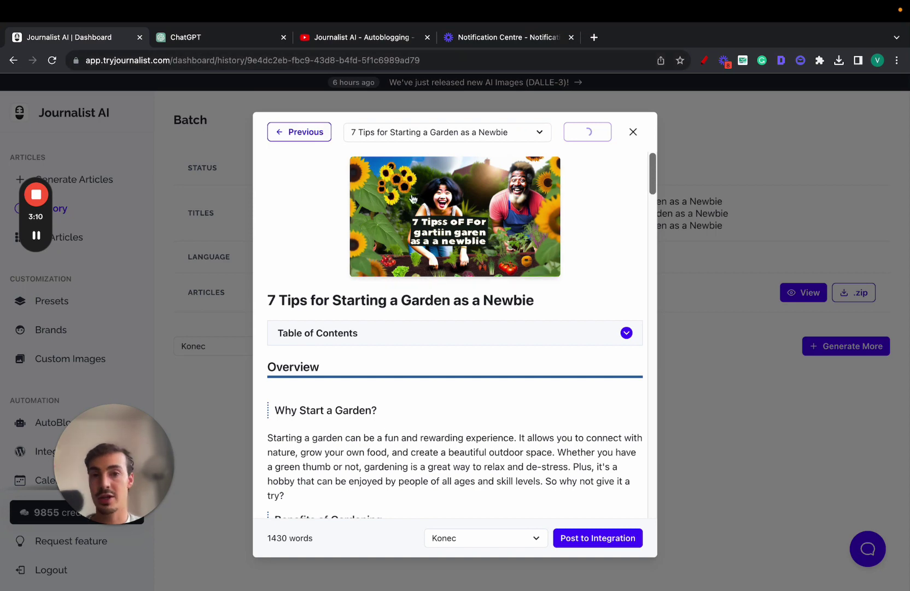
- Switch the preview to the 8 Tips garden article, skim it and close the preview
{"action": "left_click", "coordinate": [307, 132]}
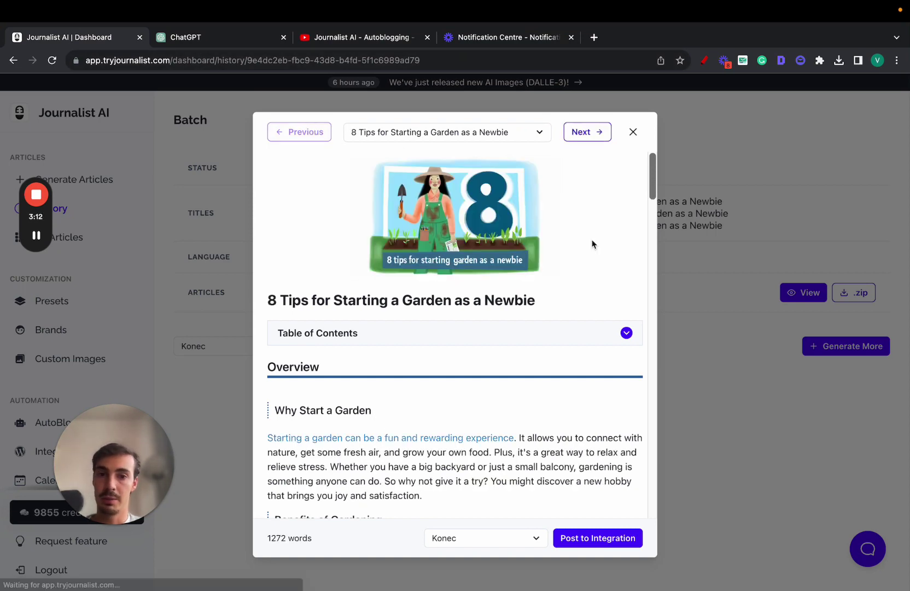
{"action": "scroll", "coordinate": [593, 244], "scroll_direction": "down", "scroll_amount": 8}
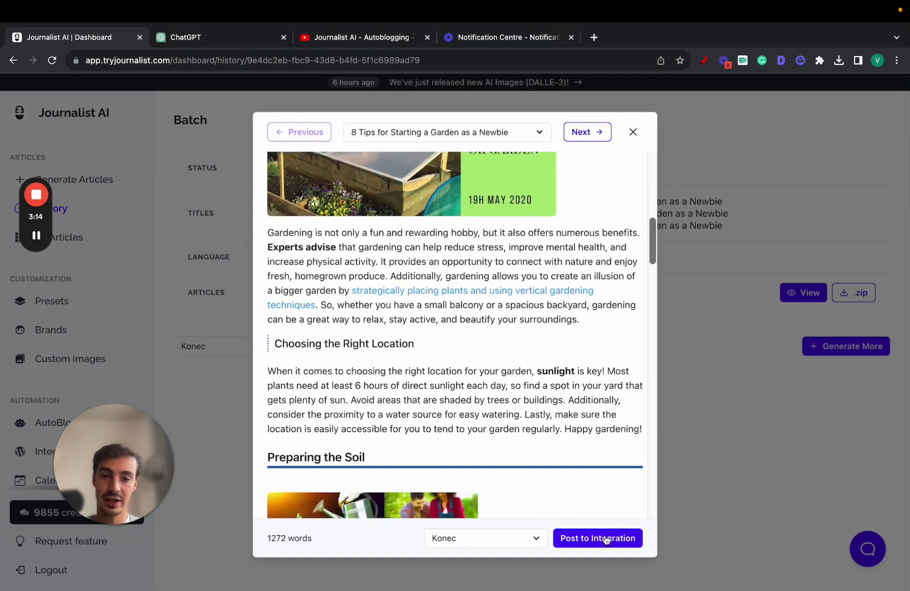
{"action": "left_click", "coordinate": [796, 287]}
{"action": "scroll", "coordinate": [98, 262], "scroll_direction": "down", "scroll_amount": 3}
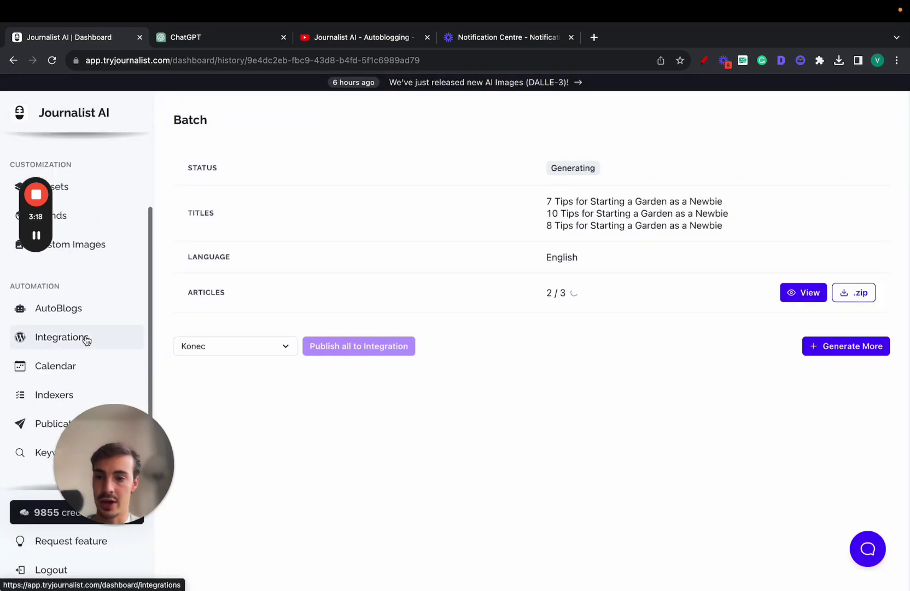
- Start a new integration and view the Shopify, Ghost, Webflow, Blogger, Zapier and External API options
{"action": "left_click", "coordinate": [62, 337]}
{"action": "left_click", "coordinate": [652, 384]}
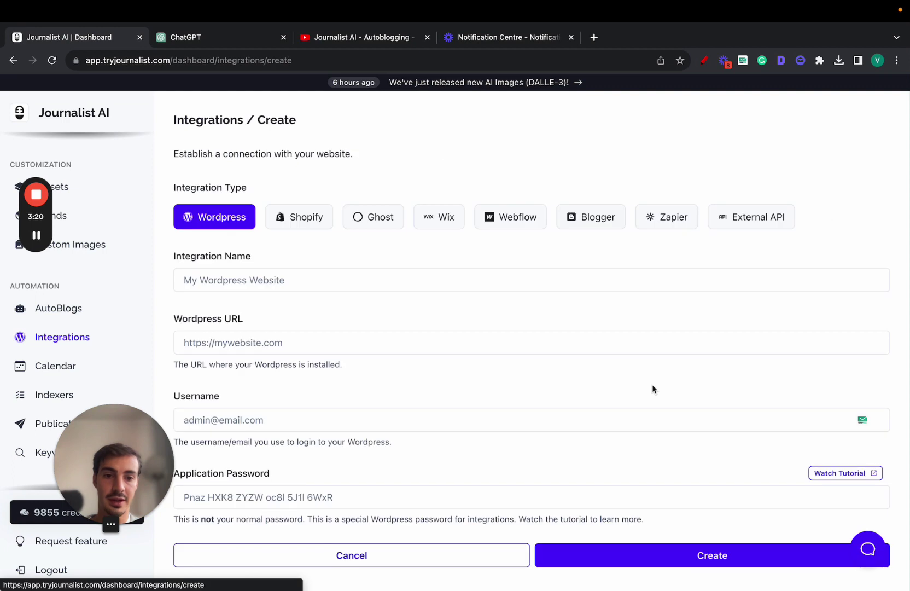
{"action": "left_click", "coordinate": [304, 224]}
{"action": "left_click", "coordinate": [372, 225]}
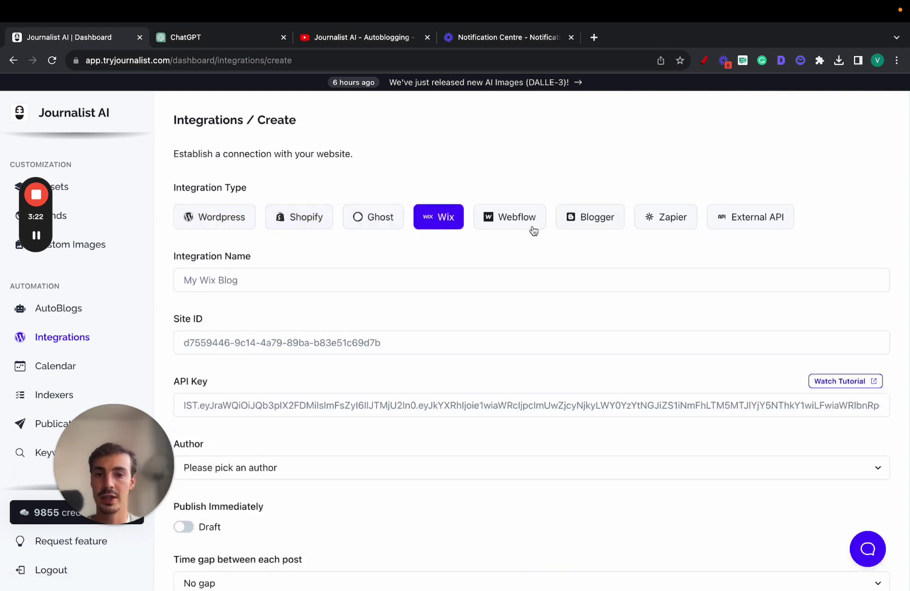
{"action": "left_click", "coordinate": [534, 230]}
{"action": "left_click", "coordinate": [577, 226]}
{"action": "left_click", "coordinate": [657, 229]}
{"action": "left_click", "coordinate": [731, 228]}
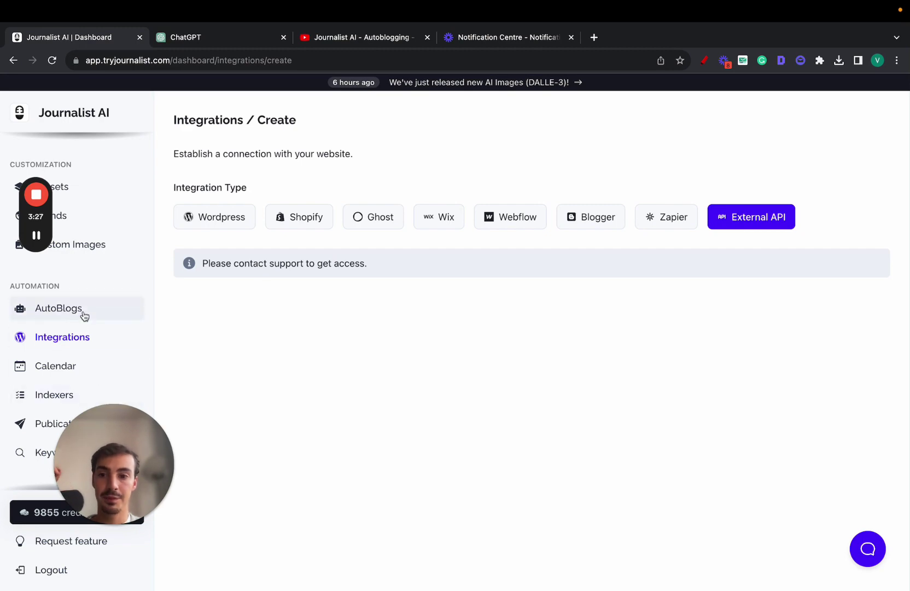
{"action": "scroll", "coordinate": [111, 217], "scroll_direction": "up", "scroll_amount": 4}
- Reopen the latest garden batch from History, preview the 7 Tips article, and check its 2 / 3 count
{"action": "left_click", "coordinate": [109, 208]}
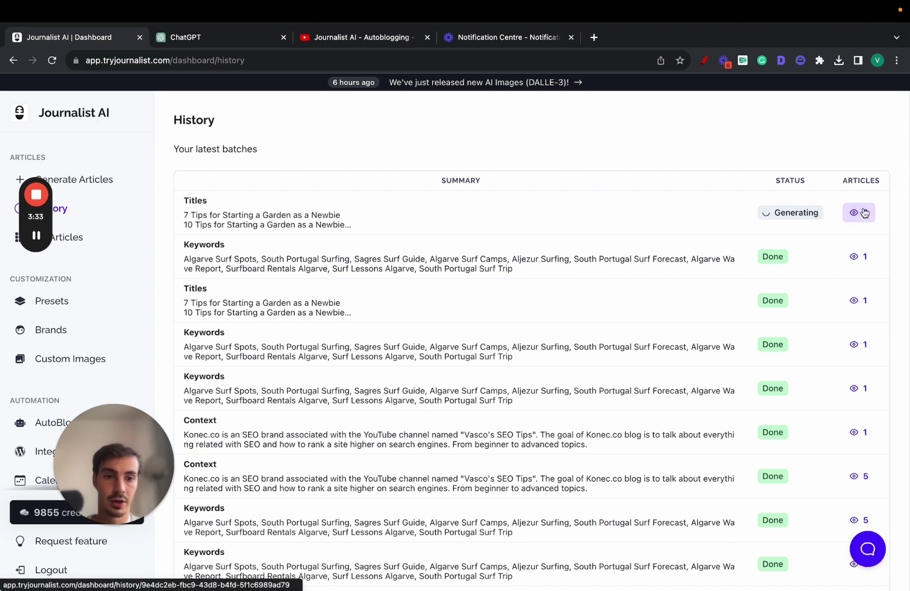
{"action": "left_click", "coordinate": [864, 213]}
{"action": "left_click", "coordinate": [806, 295]}
{"action": "left_click", "coordinate": [587, 133]}
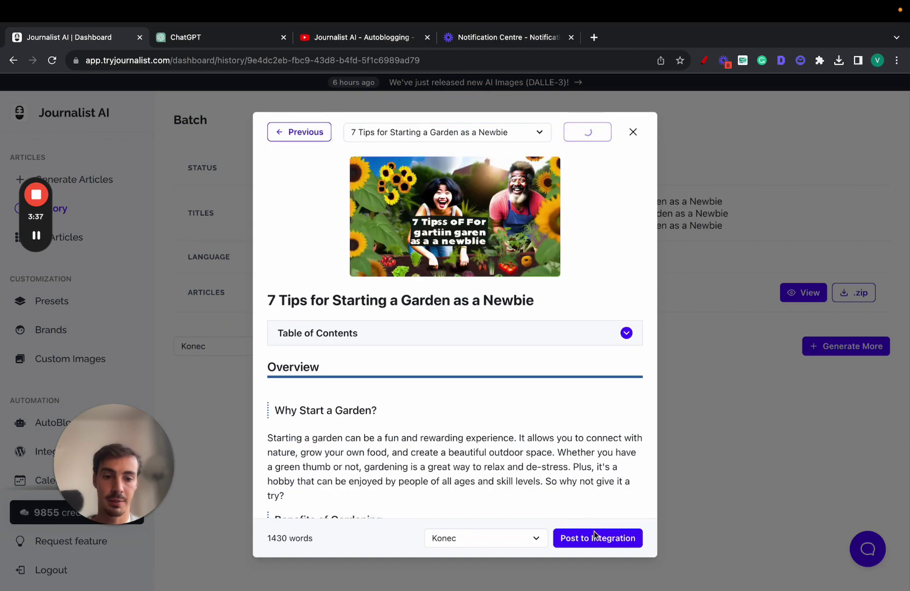
{"action": "left_click", "coordinate": [756, 370]}
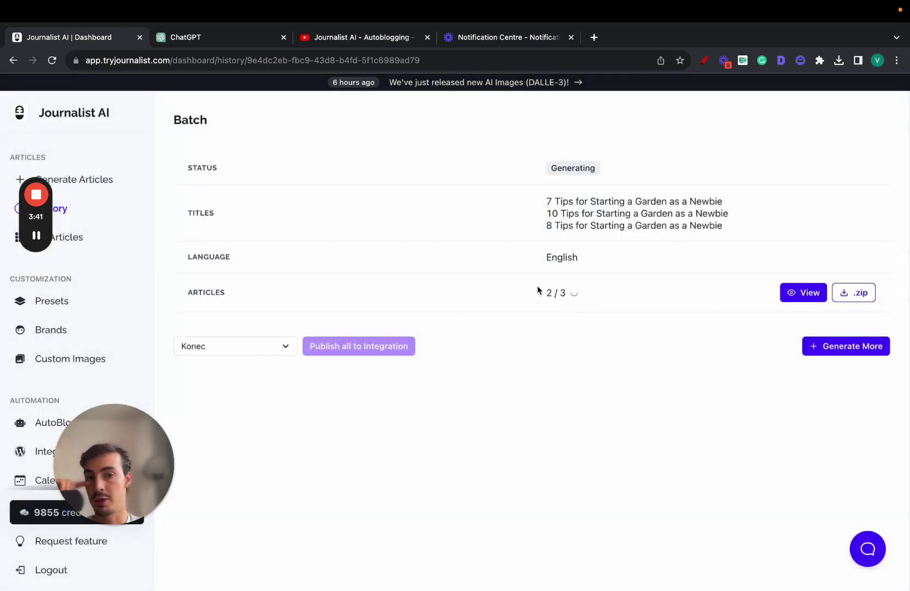
{"action": "left_click_drag", "start_coordinate": [539, 290], "coordinate": [592, 289]}
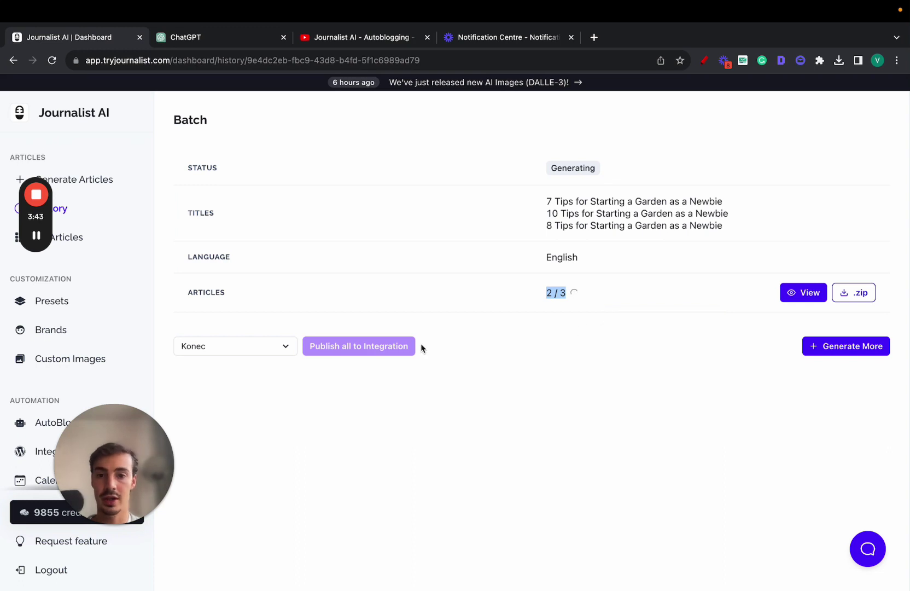
{"action": "left_click", "coordinate": [557, 299]}
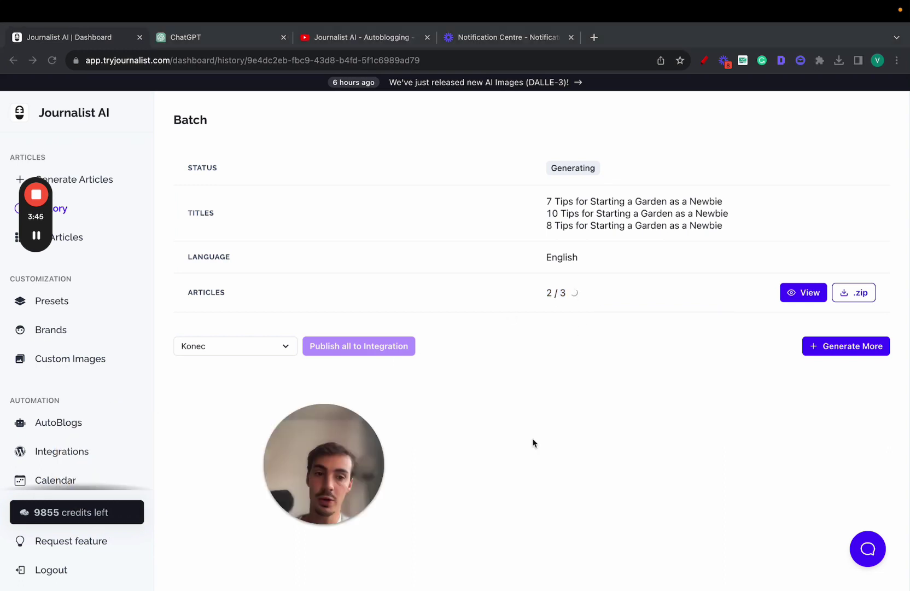
- Open the wp autoblog's settings and sketch a first page box with small inner boxes
{"action": "scroll", "coordinate": [60, 404], "scroll_direction": "down", "scroll_amount": 3}
{"action": "left_click", "coordinate": [85, 329]}
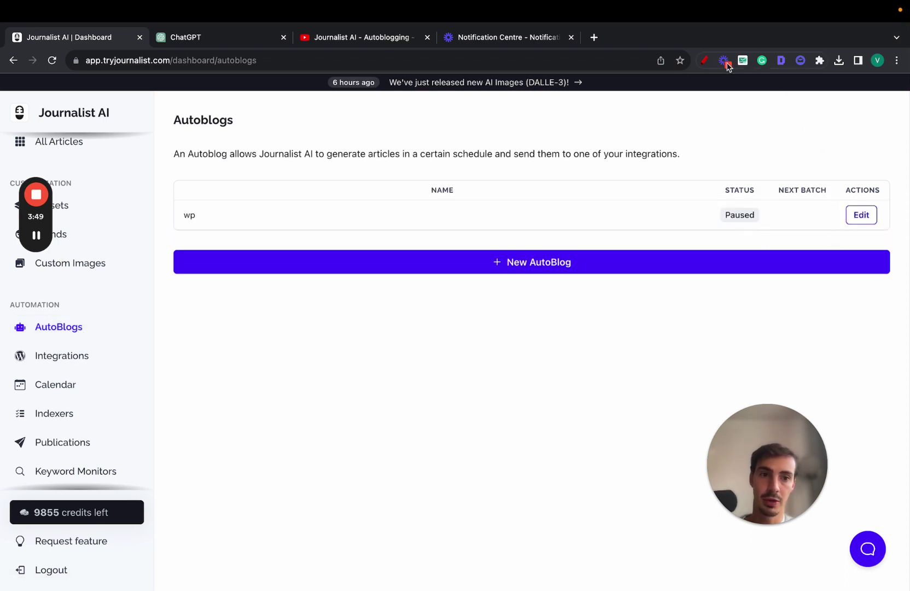
{"action": "left_click", "coordinate": [862, 214]}
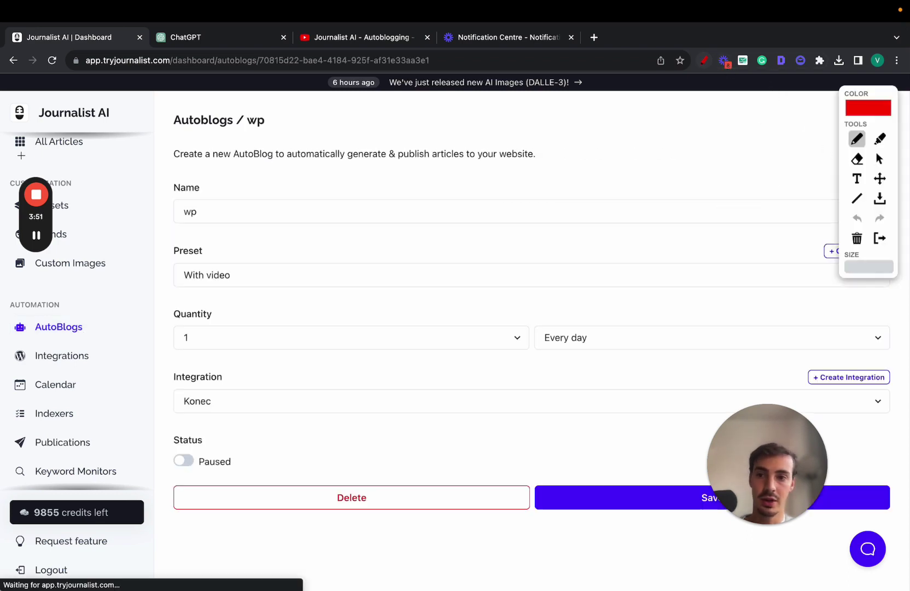
{"action": "mouse_move", "coordinate": [24, 127]}
{"action": "left_mouse_down"}
{"action": "mouse_move", "coordinate": [128, 128]}
{"action": "mouse_move", "coordinate": [112, 174]}
{"action": "mouse_move", "coordinate": [279, 214]}
{"action": "mouse_move", "coordinate": [288, 224]}
{"action": "left_mouse_up"}
{"action": "mouse_move", "coordinate": [330, 155]}
{"action": "left_mouse_down"}
{"action": "mouse_move", "coordinate": [447, 311]}
{"action": "mouse_move", "coordinate": [435, 141]}
{"action": "mouse_move", "coordinate": [337, 139]}
{"action": "mouse_move", "coordinate": [355, 173]}
{"action": "mouse_move", "coordinate": [352, 153]}
{"action": "mouse_move", "coordinate": [409, 170]}
{"action": "mouse_move", "coordinate": [411, 154]}
{"action": "mouse_move", "coordinate": [438, 153]}
{"action": "mouse_move", "coordinate": [430, 152]}
{"action": "left_mouse_up"}
{"action": "mouse_move", "coordinate": [335, 189]}
{"action": "left_mouse_down"}
{"action": "mouse_move", "coordinate": [350, 212]}
{"action": "mouse_move", "coordinate": [345, 191]}
{"action": "mouse_move", "coordinate": [397, 193]}
{"action": "mouse_move", "coordinate": [435, 213]}
{"action": "mouse_move", "coordinate": [425, 189]}
{"action": "mouse_move", "coordinate": [528, 137]}
{"action": "left_mouse_up"}
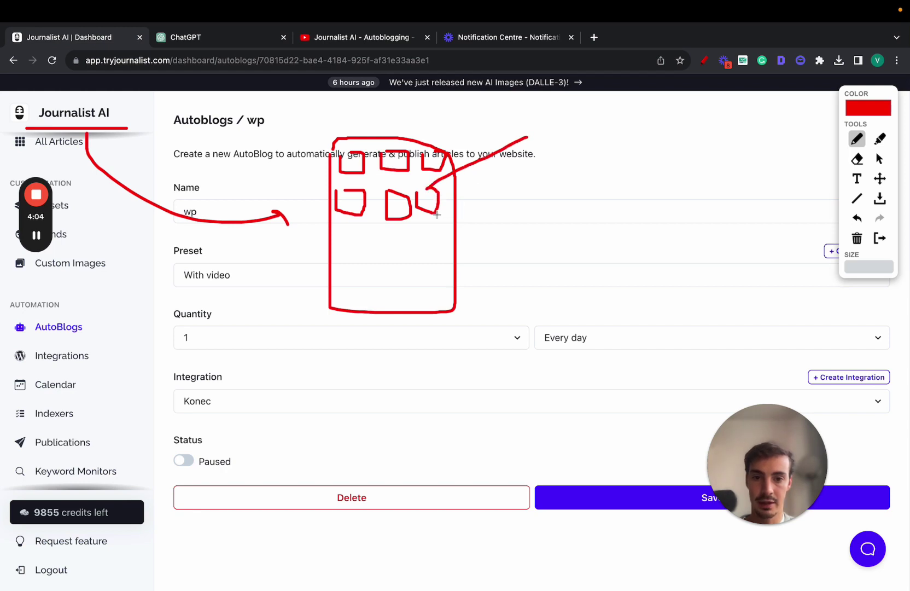
- Draw linked second and third page outlines with content boxes, connector lines and a curved arrow
{"action": "left_click_drag", "start_coordinate": [441, 214], "coordinate": [558, 235]}
{"action": "mouse_move", "coordinate": [538, 134]}
{"action": "left_mouse_down"}
{"action": "mouse_move", "coordinate": [538, 170]}
{"action": "mouse_move", "coordinate": [607, 235]}
{"action": "mouse_move", "coordinate": [621, 106]}
{"action": "mouse_move", "coordinate": [538, 131]}
{"action": "mouse_move", "coordinate": [540, 145]}
{"action": "left_mouse_up"}
{"action": "left_click_drag", "start_coordinate": [560, 109], "coordinate": [585, 100]}
{"action": "left_click_drag", "start_coordinate": [554, 133], "coordinate": [604, 134]}
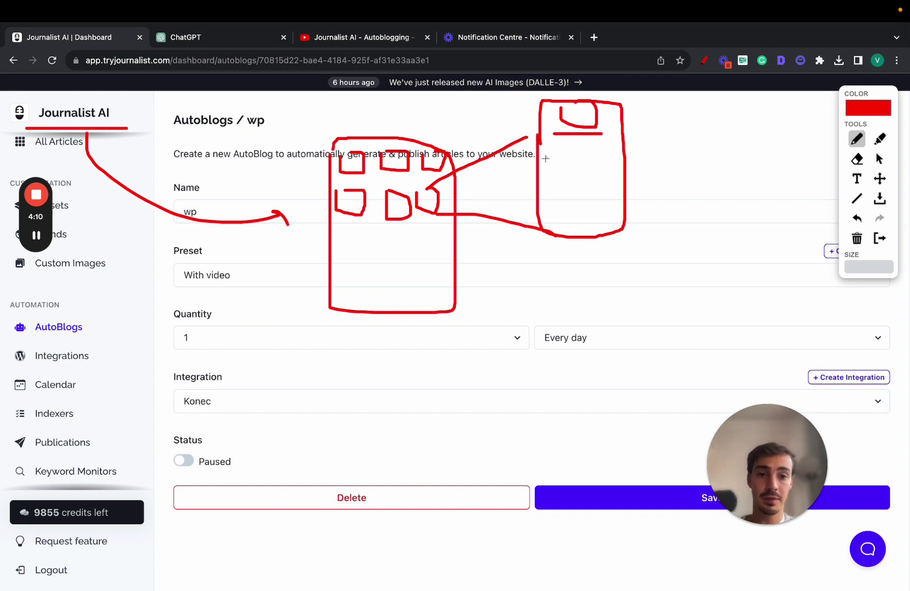
{"action": "mouse_move", "coordinate": [547, 158]}
{"action": "left_mouse_down"}
{"action": "mouse_move", "coordinate": [546, 171]}
{"action": "mouse_move", "coordinate": [545, 158]}
{"action": "mouse_move", "coordinate": [584, 192]}
{"action": "mouse_move", "coordinate": [568, 180]}
{"action": "mouse_move", "coordinate": [681, 132]}
{"action": "mouse_move", "coordinate": [678, 144]}
{"action": "mouse_move", "coordinate": [688, 111]}
{"action": "left_mouse_up"}
{"action": "mouse_move", "coordinate": [430, 169]}
{"action": "left_mouse_down"}
{"action": "mouse_move", "coordinate": [368, 150]}
{"action": "mouse_move", "coordinate": [343, 185]}
{"action": "mouse_move", "coordinate": [363, 204]}
{"action": "left_mouse_up"}
{"action": "left_click_drag", "start_coordinate": [392, 171], "coordinate": [398, 194]}
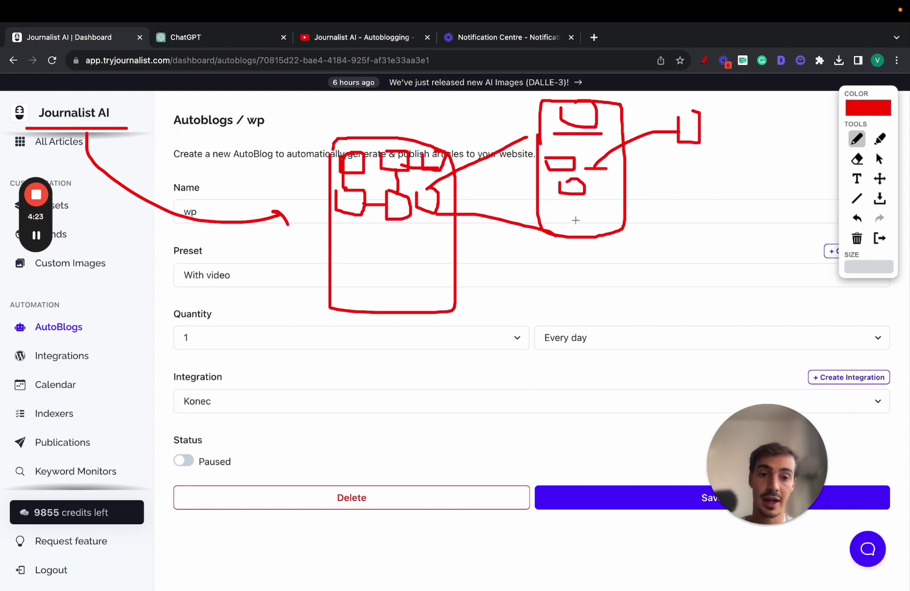
{"action": "mouse_move", "coordinate": [575, 220]}
{"action": "left_mouse_down"}
{"action": "mouse_move", "coordinate": [714, 204]}
{"action": "mouse_move", "coordinate": [794, 235]}
{"action": "mouse_move", "coordinate": [760, 169]}
{"action": "left_mouse_up"}
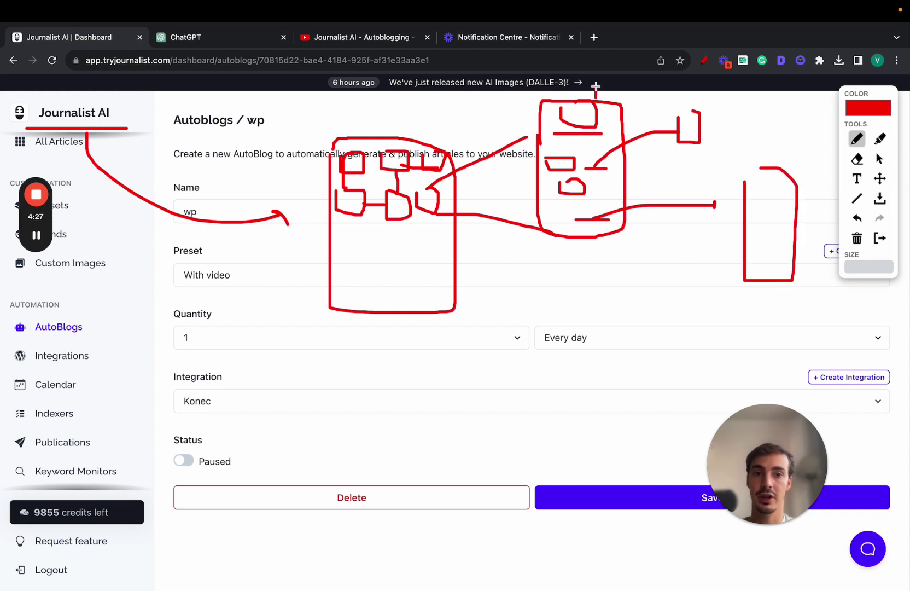
{"action": "left_click_drag", "start_coordinate": [595, 97], "coordinate": [611, 85]}
{"action": "left_click_drag", "start_coordinate": [764, 133], "coordinate": [765, 159]}
{"action": "mouse_move", "coordinate": [792, 132]}
{"action": "left_mouse_down"}
{"action": "mouse_move", "coordinate": [781, 168]}
{"action": "mouse_move", "coordinate": [802, 158]}
{"action": "mouse_move", "coordinate": [810, 177]}
{"action": "left_mouse_up"}
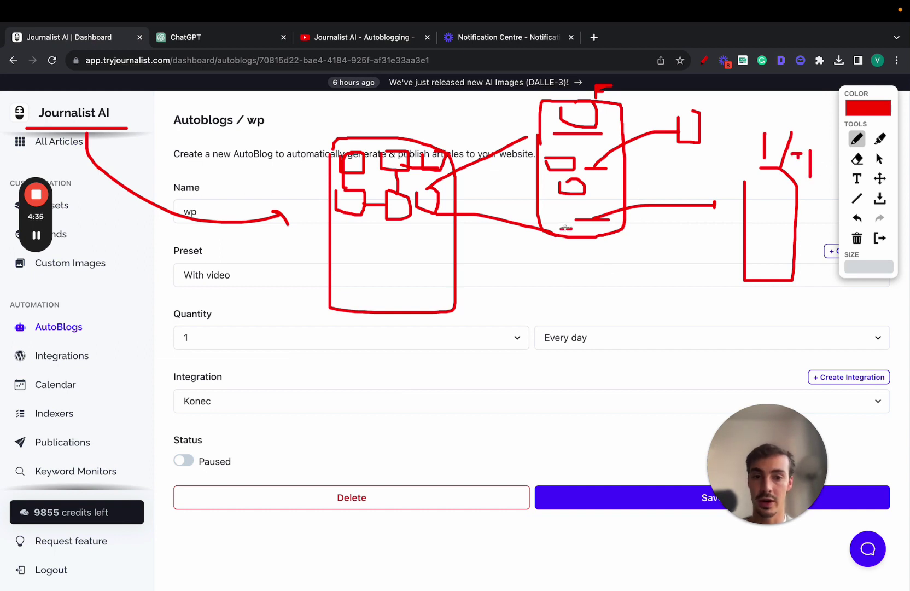
{"action": "left_click_drag", "start_coordinate": [565, 227], "coordinate": [604, 297]}
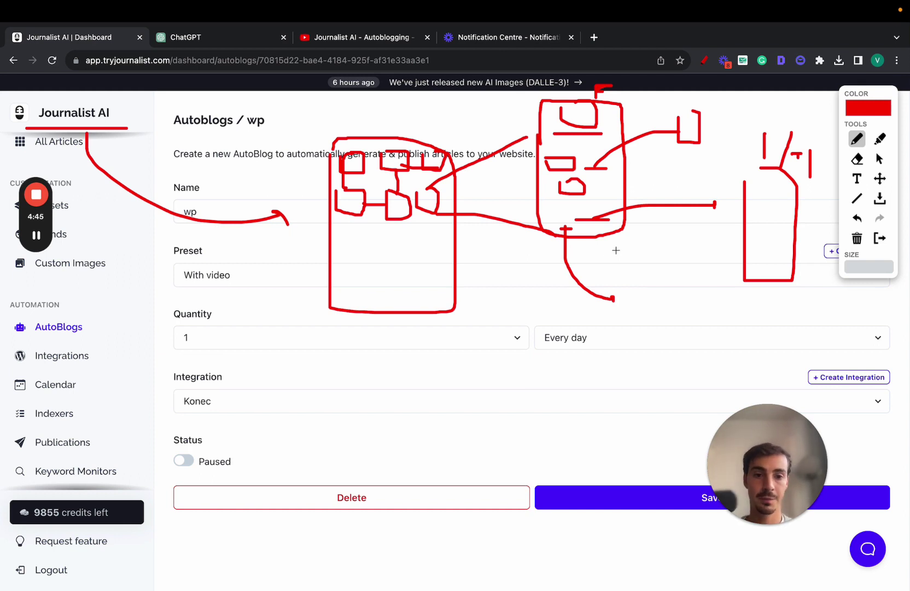
- Set the wp autoblog's schedule to 5 articles every week and clear the sketches
{"action": "left_click", "coordinate": [880, 159]}
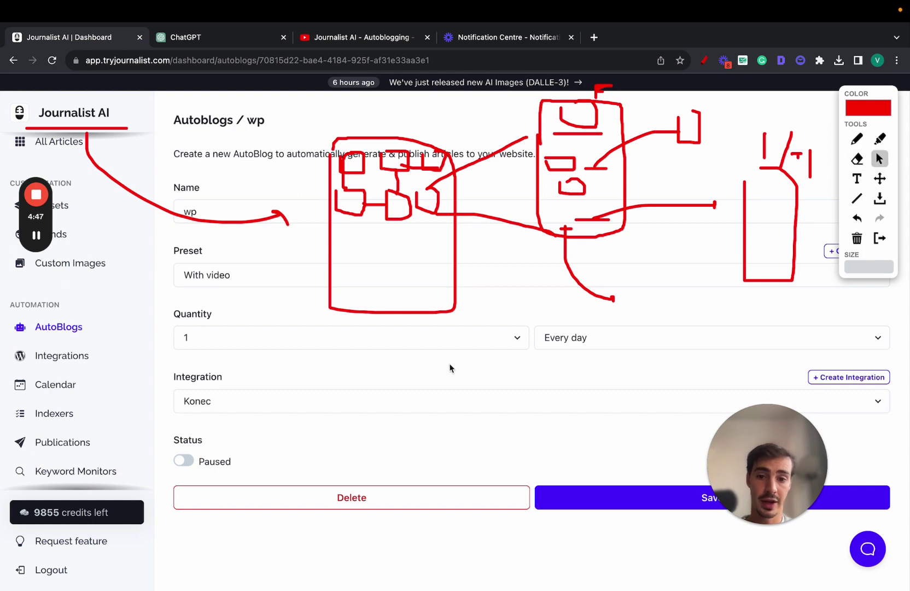
{"action": "left_click", "coordinate": [383, 338]}
{"action": "left_click", "coordinate": [301, 430]}
{"action": "left_click", "coordinate": [561, 338]}
{"action": "left_click", "coordinate": [574, 326]}
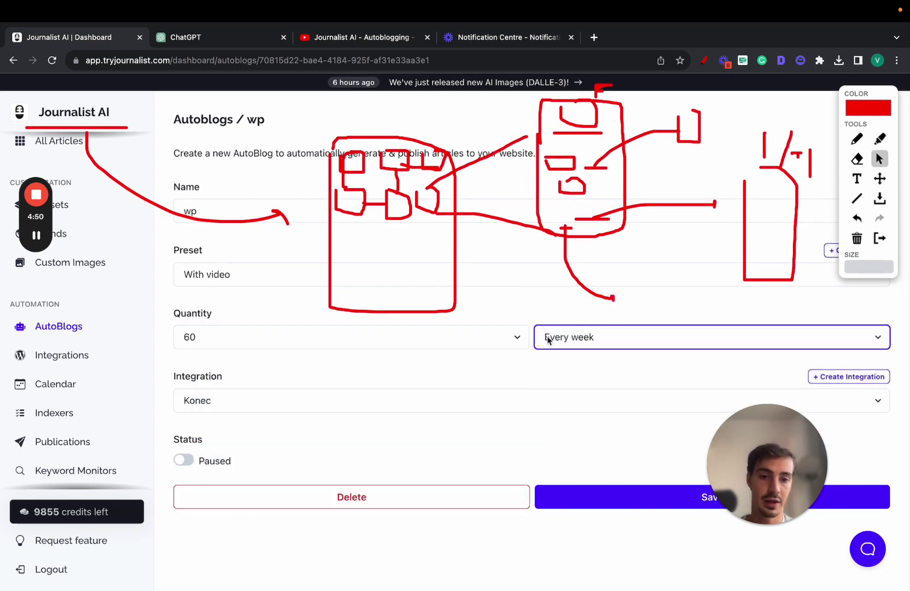
{"action": "left_click", "coordinate": [517, 336]}
{"action": "left_click", "coordinate": [386, 406]}
{"action": "left_click", "coordinate": [545, 343]}
{"action": "left_click", "coordinate": [547, 384]}
{"action": "left_click", "coordinate": [465, 344]}
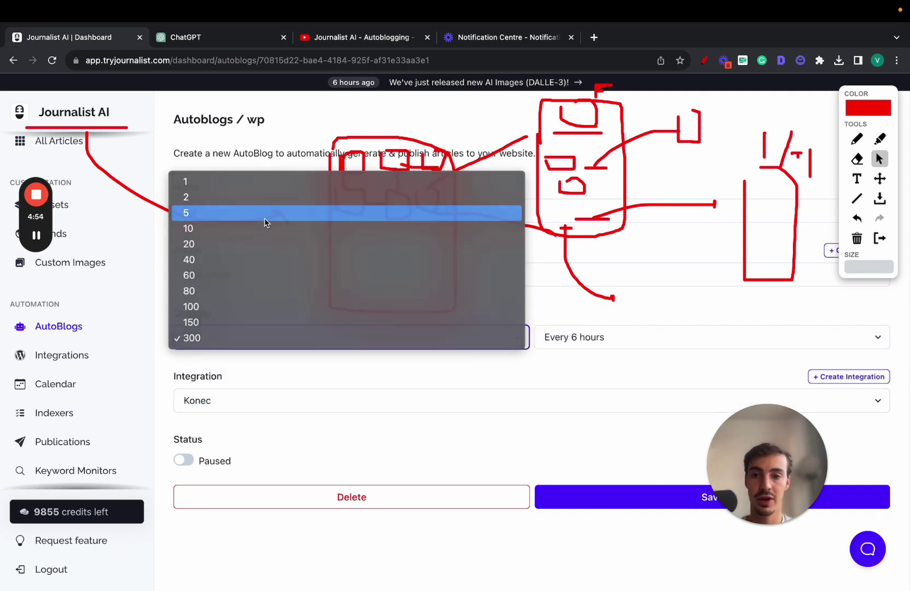
{"action": "left_click", "coordinate": [312, 213]}
{"action": "left_click", "coordinate": [573, 339]}
{"action": "left_click", "coordinate": [574, 293]}
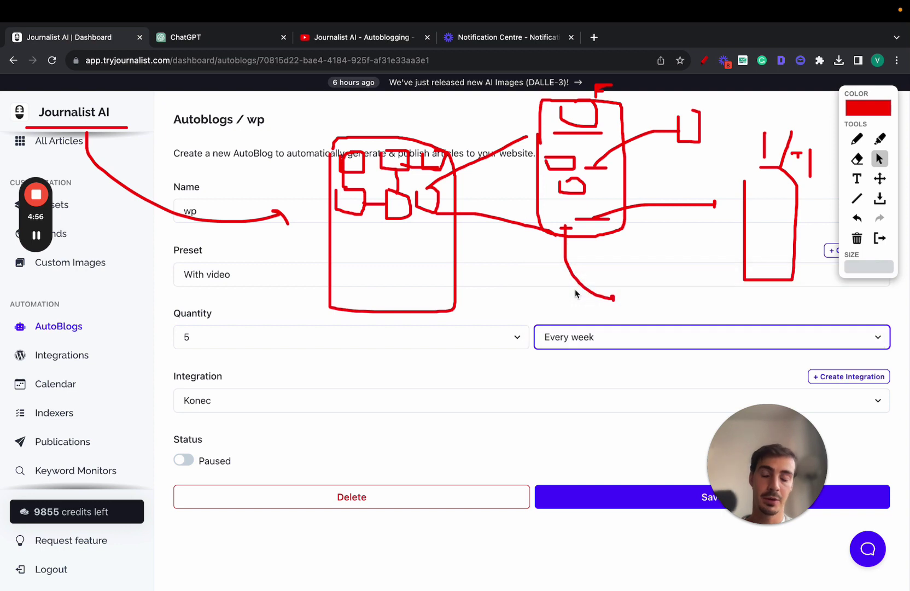
{"action": "left_click", "coordinate": [879, 241]}
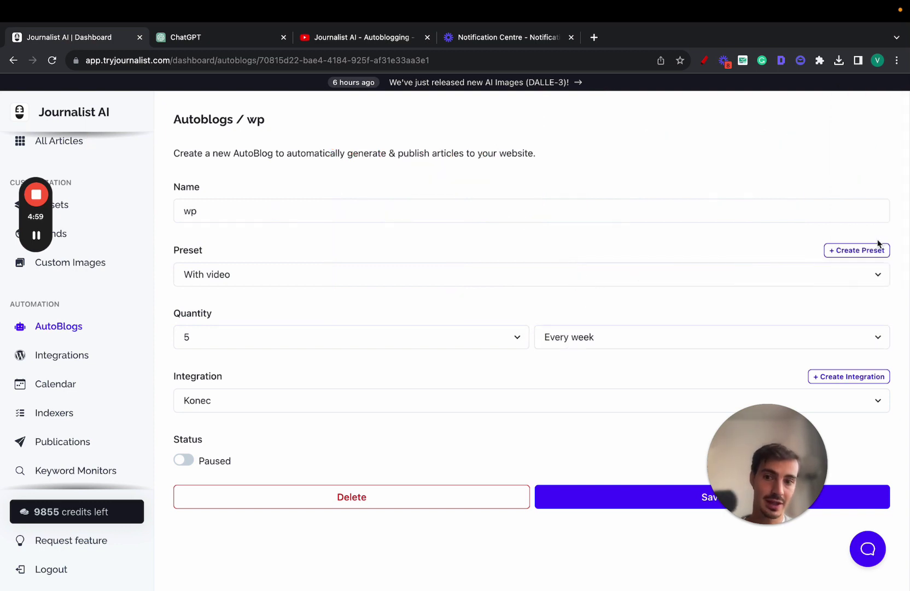
- View the Indexers page, then open Keyword Monitors listing Vettted, Journalist, Fiverr, Rauva (PT) and Konec
{"action": "left_click", "coordinate": [108, 416]}
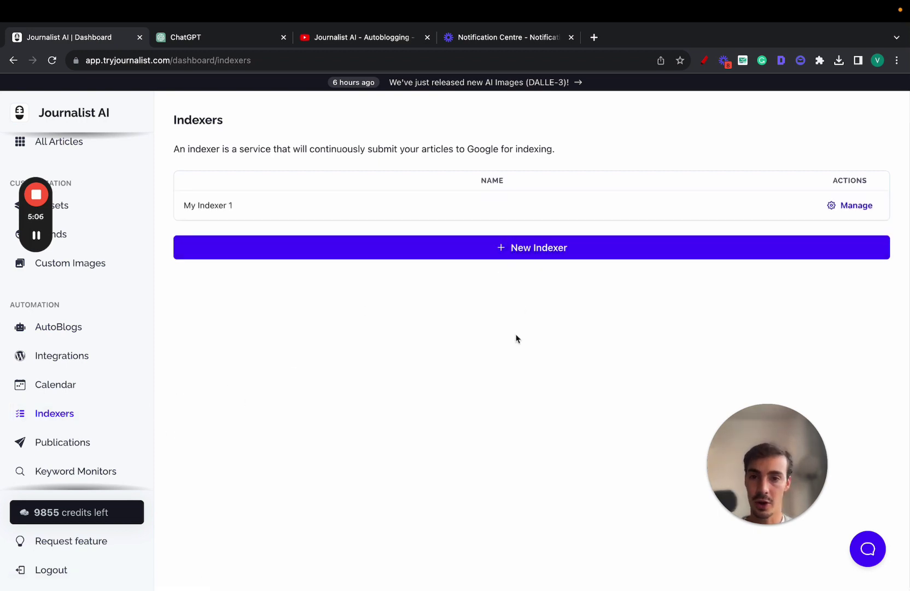
{"action": "left_click", "coordinate": [705, 61]}
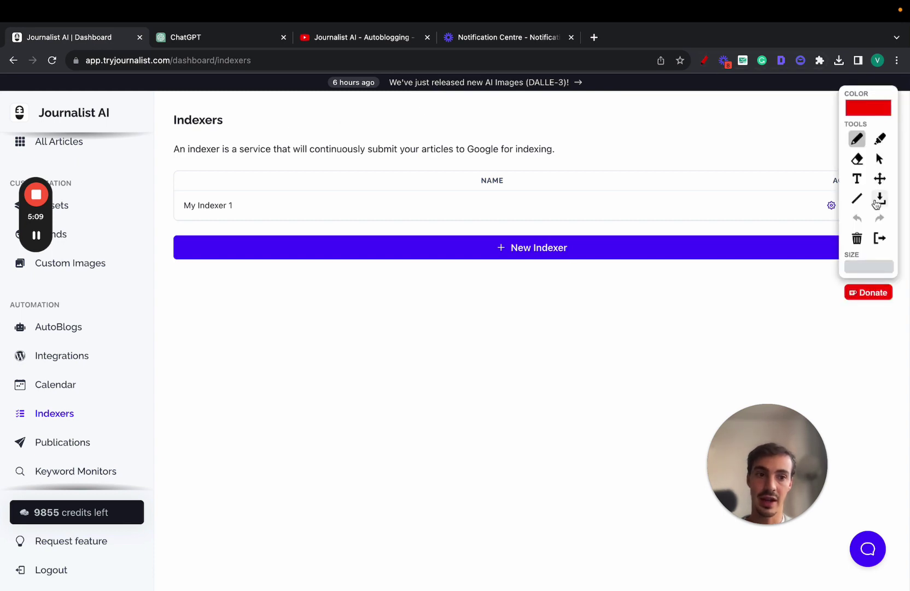
{"action": "left_click", "coordinate": [880, 237]}
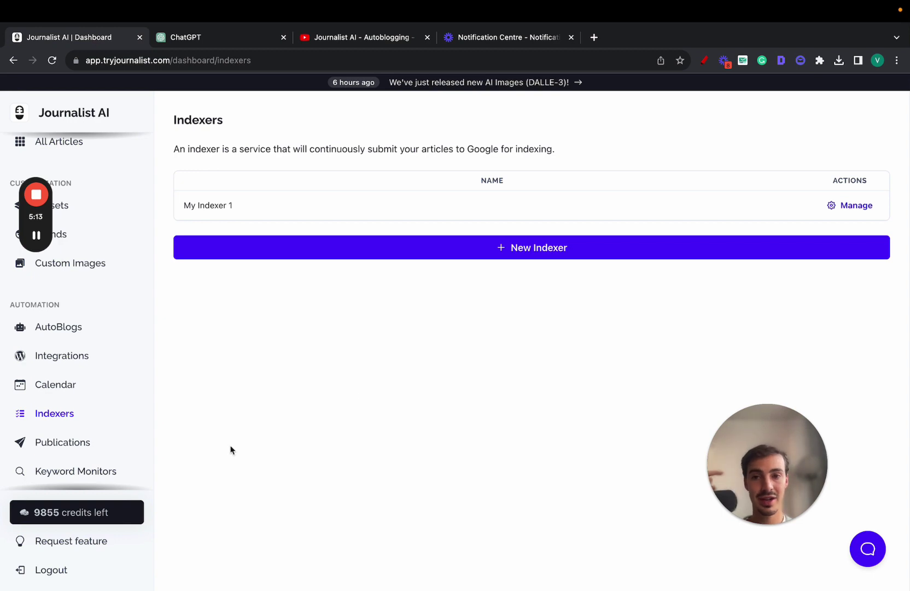
{"action": "left_click", "coordinate": [102, 470]}
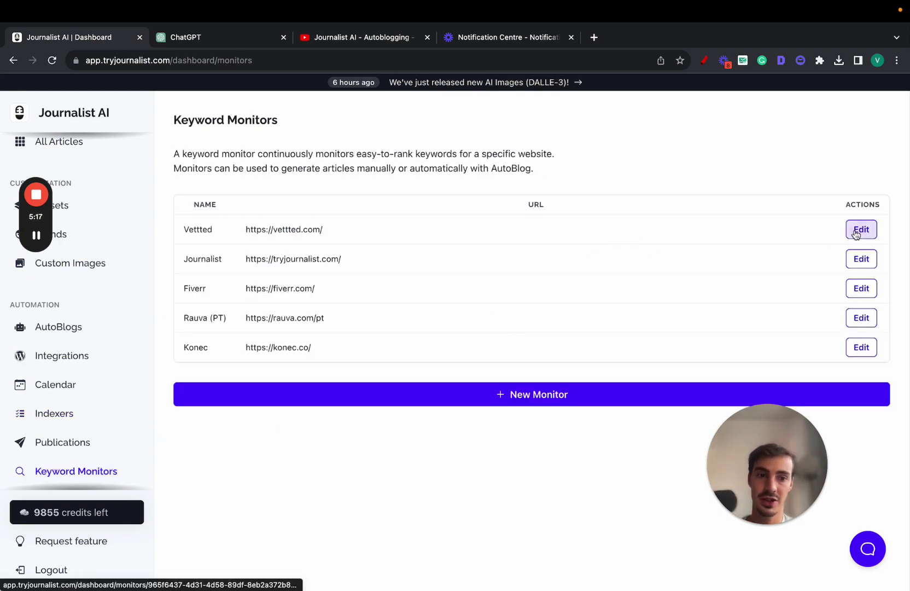
- Open the Vettted monitor and scroll through its suggested keywords, monthly searches and difficulty
{"action": "left_click", "coordinate": [860, 229]}
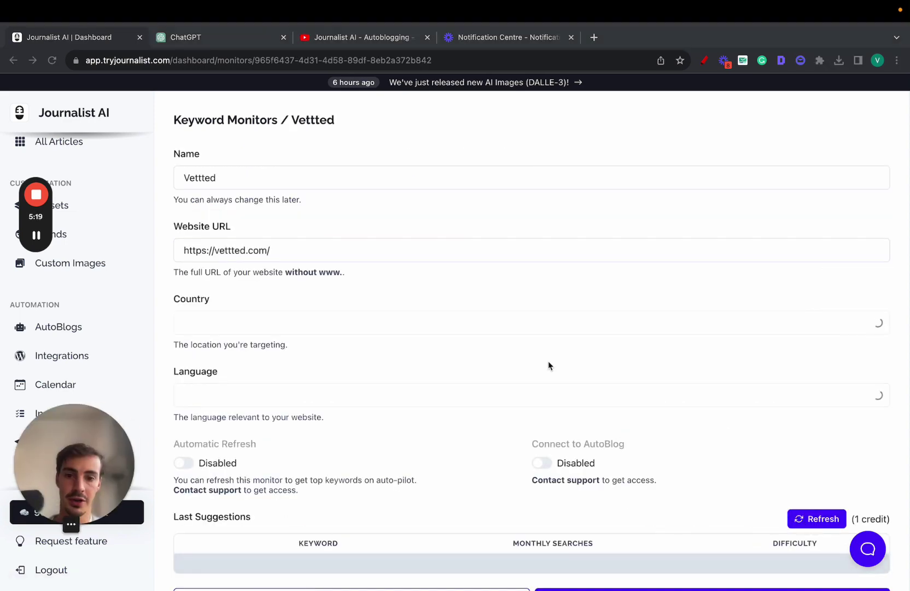
{"action": "scroll", "coordinate": [549, 365], "scroll_direction": "down", "scroll_amount": 1}
{"action": "scroll", "coordinate": [380, 282], "scroll_direction": "down", "scroll_amount": 5}
{"action": "scroll", "coordinate": [380, 282], "scroll_direction": "down", "scroll_amount": 2}
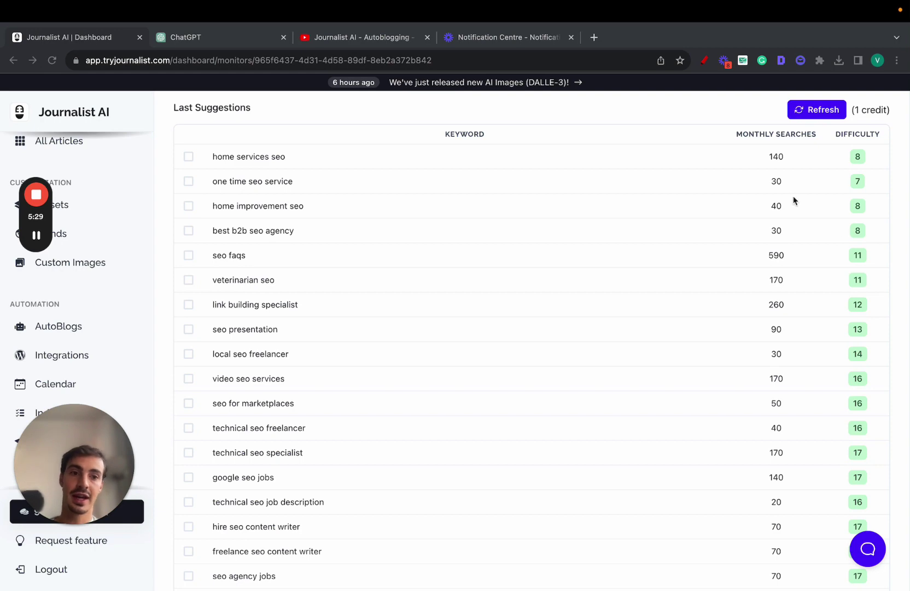
{"action": "left_click_drag", "start_coordinate": [782, 331], "coordinate": [765, 157]}
{"action": "left_click", "coordinate": [772, 158]}
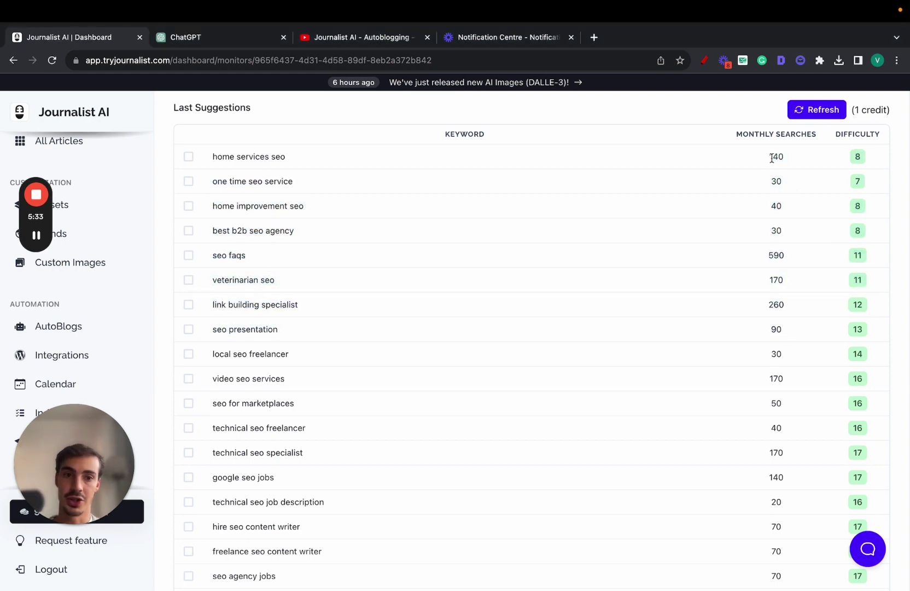
{"action": "scroll", "coordinate": [771, 157], "scroll_direction": "up", "scroll_amount": 8}
- Sketch pen annotations over the monitor form, then clear them and close the annotation overlay
{"action": "left_click", "coordinate": [724, 60]}
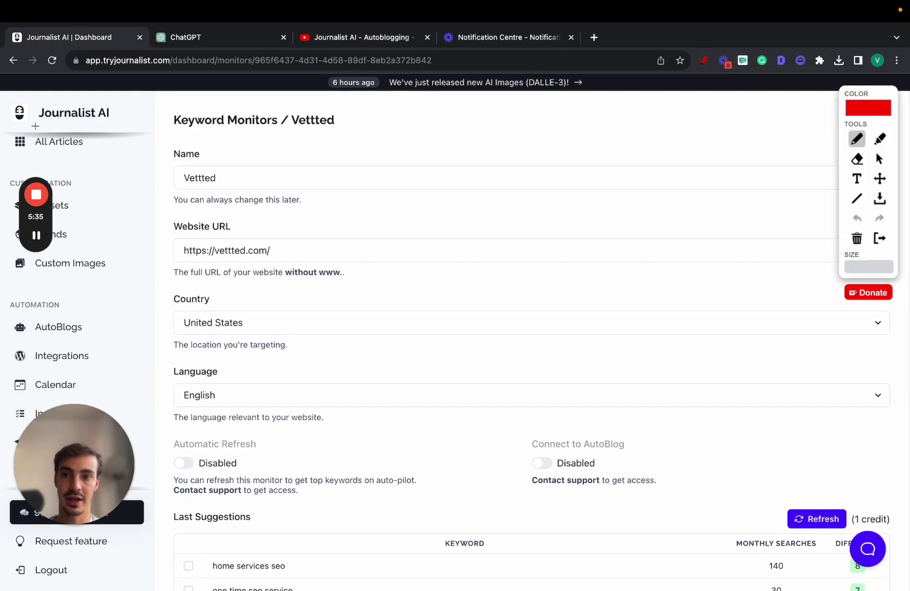
{"action": "mouse_move", "coordinate": [35, 126]}
{"action": "left_mouse_down"}
{"action": "mouse_move", "coordinate": [97, 126]}
{"action": "mouse_move", "coordinate": [236, 223]}
{"action": "mouse_move", "coordinate": [366, 217]}
{"action": "mouse_move", "coordinate": [369, 225]}
{"action": "left_mouse_up"}
{"action": "mouse_move", "coordinate": [431, 159]}
{"action": "left_mouse_down"}
{"action": "mouse_move", "coordinate": [496, 384]}
{"action": "mouse_move", "coordinate": [529, 154]}
{"action": "mouse_move", "coordinate": [442, 149]}
{"action": "left_mouse_up"}
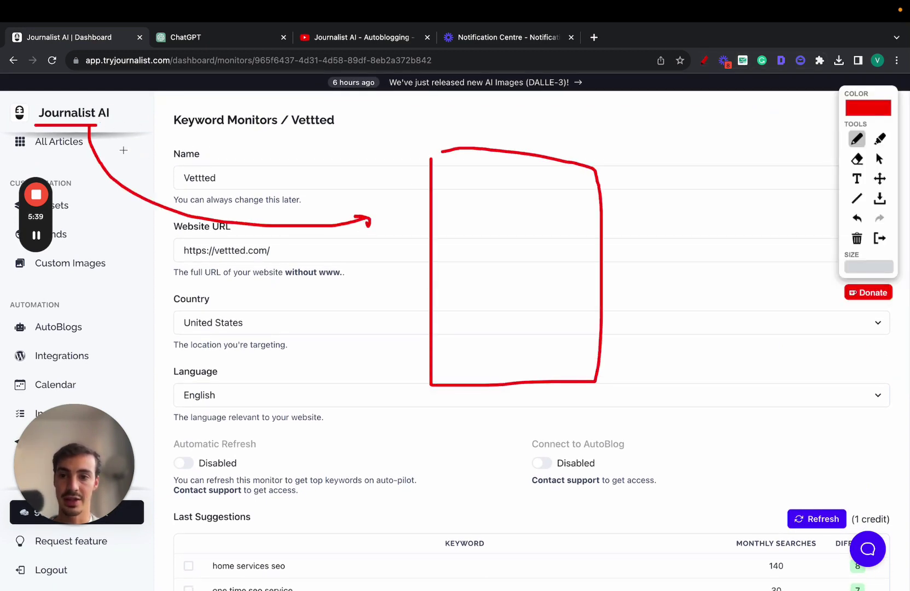
{"action": "left_click_drag", "start_coordinate": [123, 148], "coordinate": [122, 181]}
{"action": "mouse_move", "coordinate": [144, 151]}
{"action": "left_mouse_down"}
{"action": "mouse_move", "coordinate": [132, 163]}
{"action": "mouse_move", "coordinate": [196, 205]}
{"action": "mouse_move", "coordinate": [252, 172]}
{"action": "left_mouse_up"}
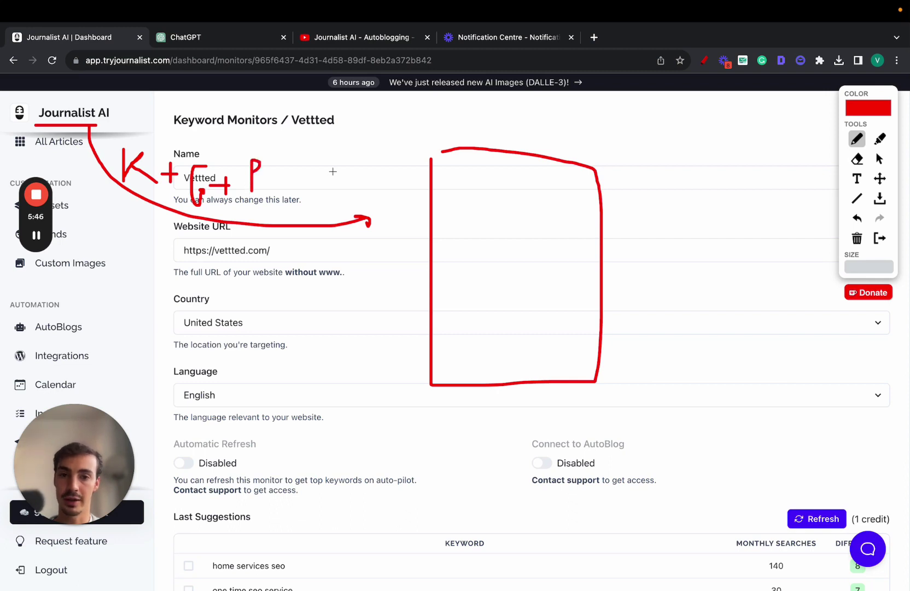
{"action": "left_click", "coordinate": [879, 238]}
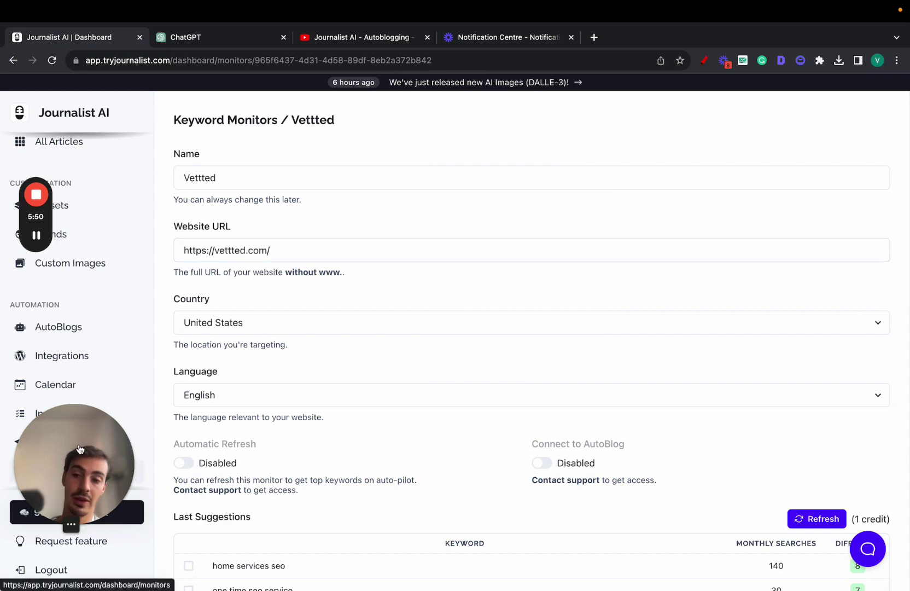
{"action": "scroll", "coordinate": [104, 328], "scroll_direction": "down", "scroll_amount": 2}
- Go to Brands under Customization to view the test, j and My shopify store brands
{"action": "scroll", "coordinate": [98, 284], "scroll_direction": "up", "scroll_amount": 3}
{"action": "left_click", "coordinate": [88, 264]}
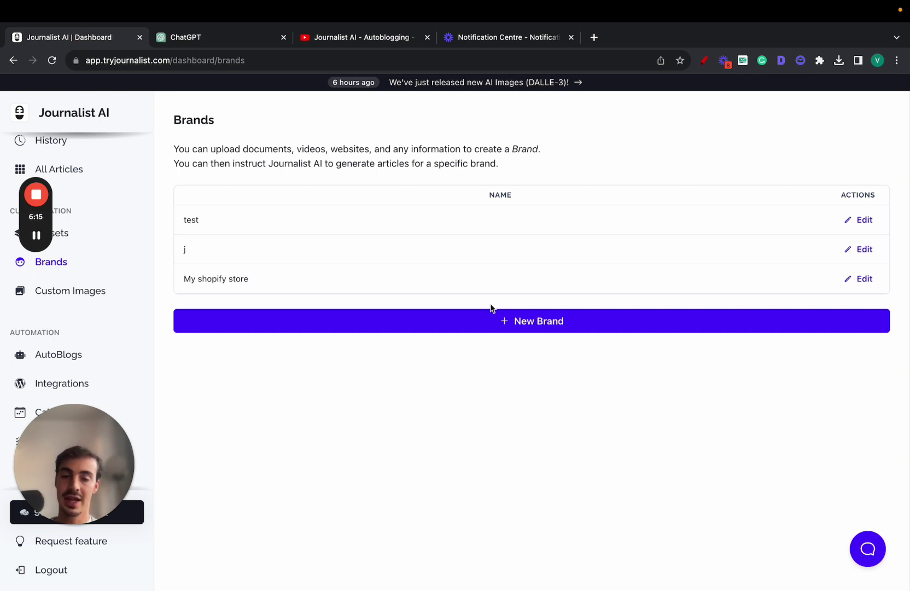
{"action": "scroll", "coordinate": [130, 230], "scroll_direction": "up", "scroll_amount": 3}
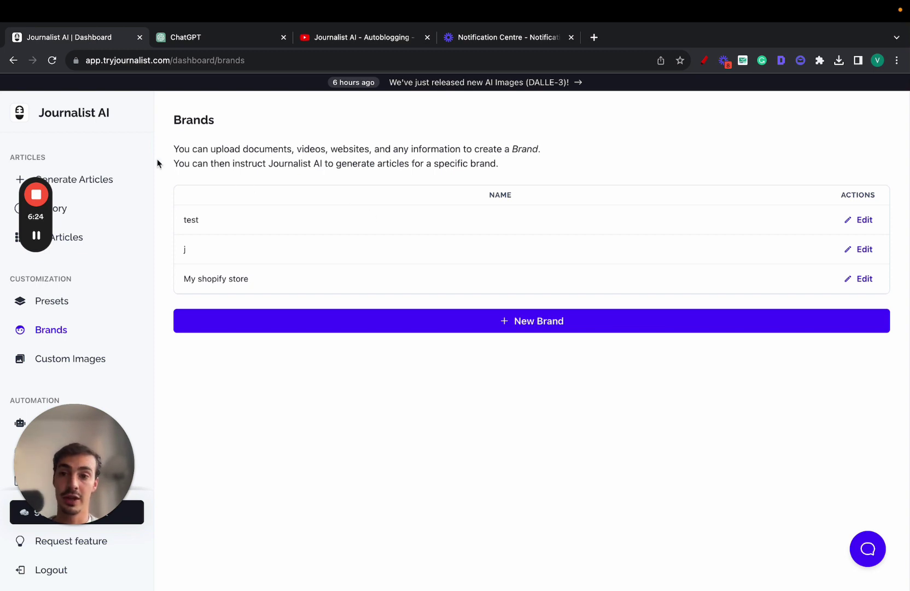
- Return to Generate Articles via the logo and highlight the tryjournalist.com domain in the address bar
{"action": "left_click", "coordinate": [100, 121]}
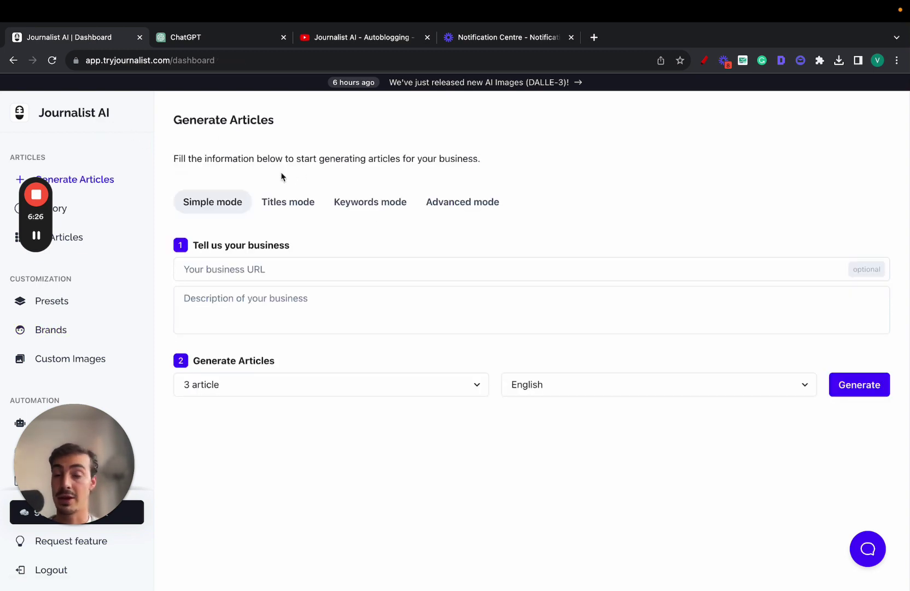
{"action": "left_click_drag", "start_coordinate": [105, 61], "coordinate": [199, 60]}
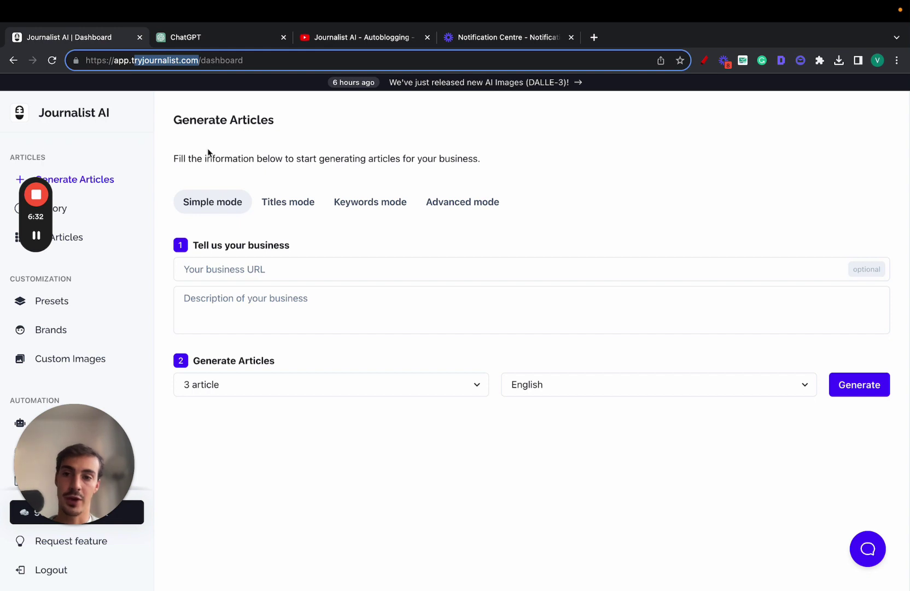
{"action": "left_click_drag", "start_coordinate": [132, 60], "coordinate": [197, 57]}
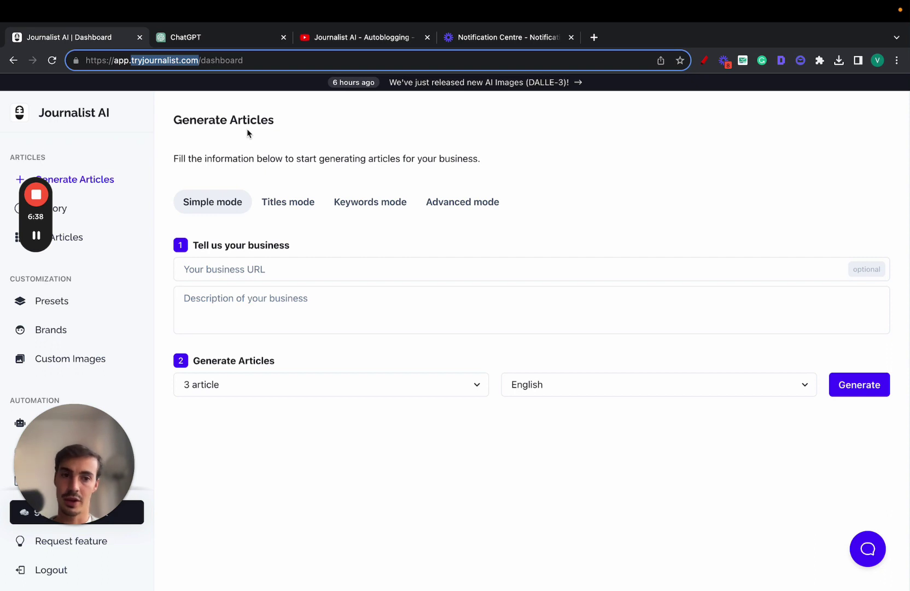
- Open the support chat's send-a-message form, then close the chat
{"action": "left_click", "coordinate": [875, 554]}
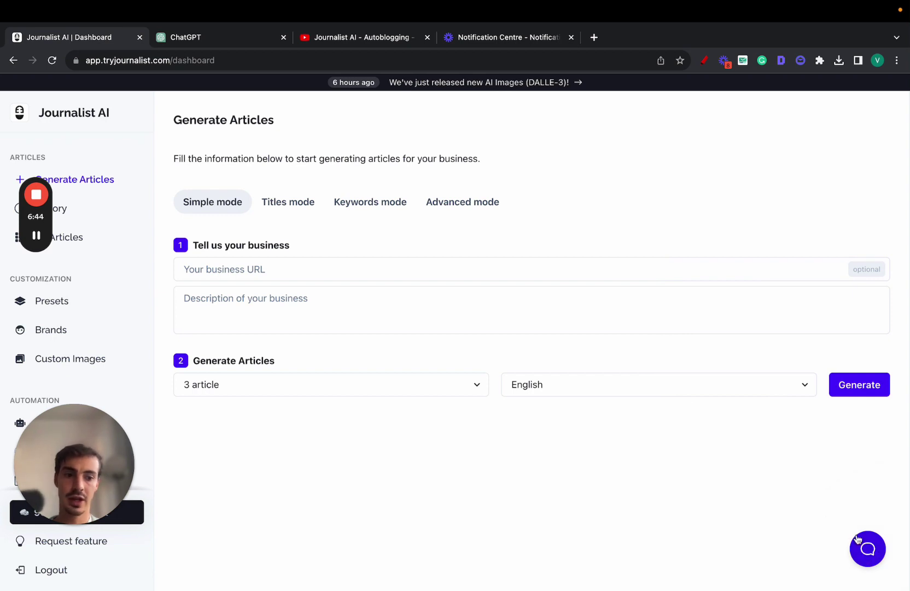
{"action": "left_click", "coordinate": [866, 547]}
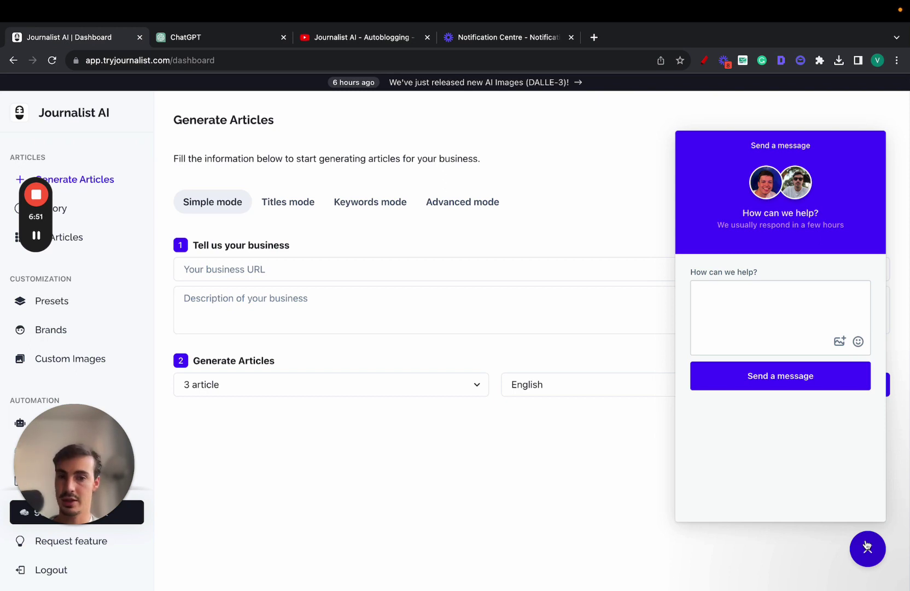
{"action": "left_click", "coordinate": [867, 545]}
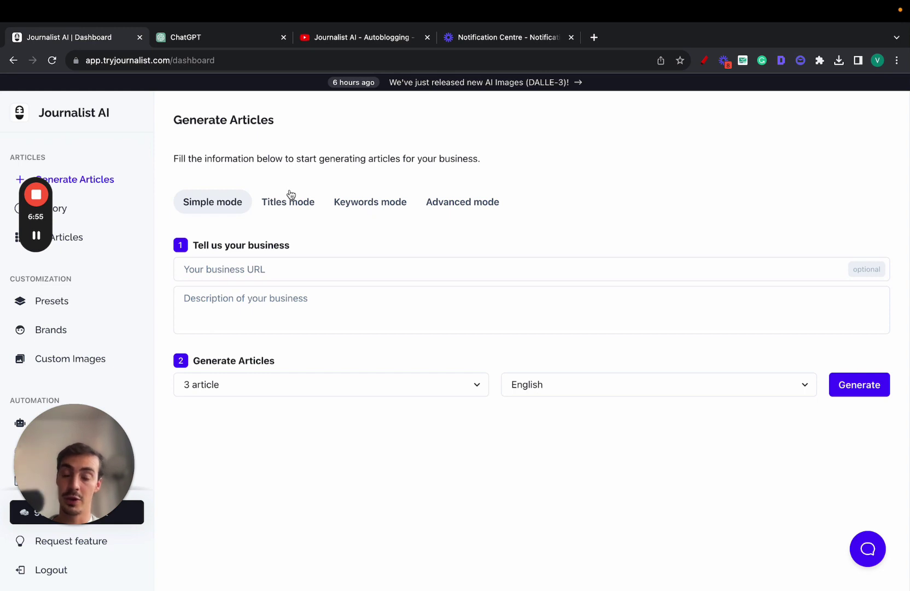
{"action": "left_click", "coordinate": [704, 60]}
{"action": "mouse_move", "coordinate": [316, 491]}
{"action": "left_mouse_down"}
{"action": "mouse_move", "coordinate": [429, 417]}
{"action": "mouse_move", "coordinate": [567, 266]}
{"action": "mouse_move", "coordinate": [655, 121]}
{"action": "mouse_move", "coordinate": [705, 113]}
{"action": "mouse_move", "coordinate": [692, 97]}
{"action": "mouse_move", "coordinate": [674, 101]}
{"action": "mouse_move", "coordinate": [685, 100]}
{"action": "left_mouse_up"}
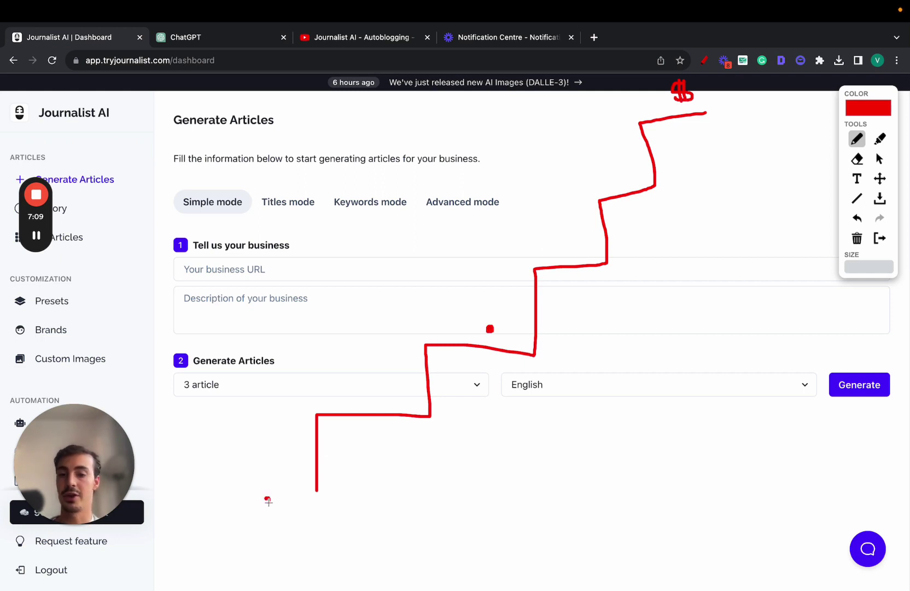
{"action": "mouse_move", "coordinate": [267, 500]}
{"action": "left_mouse_down"}
{"action": "mouse_move", "coordinate": [301, 372]}
{"action": "mouse_move", "coordinate": [339, 390]}
{"action": "mouse_move", "coordinate": [353, 335]}
{"action": "mouse_move", "coordinate": [449, 305]}
{"action": "mouse_move", "coordinate": [457, 326]}
{"action": "mouse_move", "coordinate": [467, 247]}
{"action": "mouse_move", "coordinate": [548, 236]}
{"action": "mouse_move", "coordinate": [611, 159]}
{"action": "mouse_move", "coordinate": [624, 124]}
{"action": "left_mouse_up"}
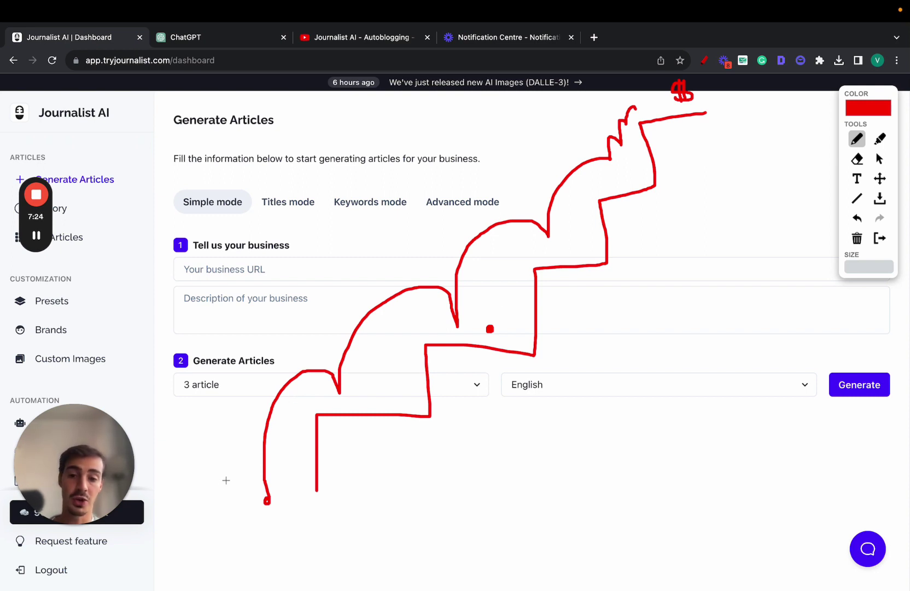
{"action": "mouse_move", "coordinate": [225, 483]}
{"action": "left_mouse_down"}
{"action": "mouse_move", "coordinate": [296, 341]}
{"action": "mouse_move", "coordinate": [479, 177]}
{"action": "mouse_move", "coordinate": [597, 148]}
{"action": "left_mouse_up"}
{"action": "mouse_move", "coordinate": [677, 203]}
{"action": "left_mouse_down"}
{"action": "mouse_move", "coordinate": [708, 440]}
{"action": "mouse_move", "coordinate": [814, 177]}
{"action": "mouse_move", "coordinate": [666, 176]}
{"action": "left_mouse_up"}
{"action": "mouse_move", "coordinate": [758, 127]}
{"action": "left_mouse_down"}
{"action": "mouse_move", "coordinate": [761, 101]}
{"action": "mouse_move", "coordinate": [769, 117]}
{"action": "mouse_move", "coordinate": [759, 124]}
{"action": "left_mouse_up"}
{"action": "mouse_move", "coordinate": [720, 192]}
{"action": "left_mouse_down"}
{"action": "mouse_move", "coordinate": [806, 233]}
{"action": "mouse_move", "coordinate": [714, 192]}
{"action": "left_mouse_up"}
{"action": "left_click_drag", "start_coordinate": [690, 247], "coordinate": [826, 246]}
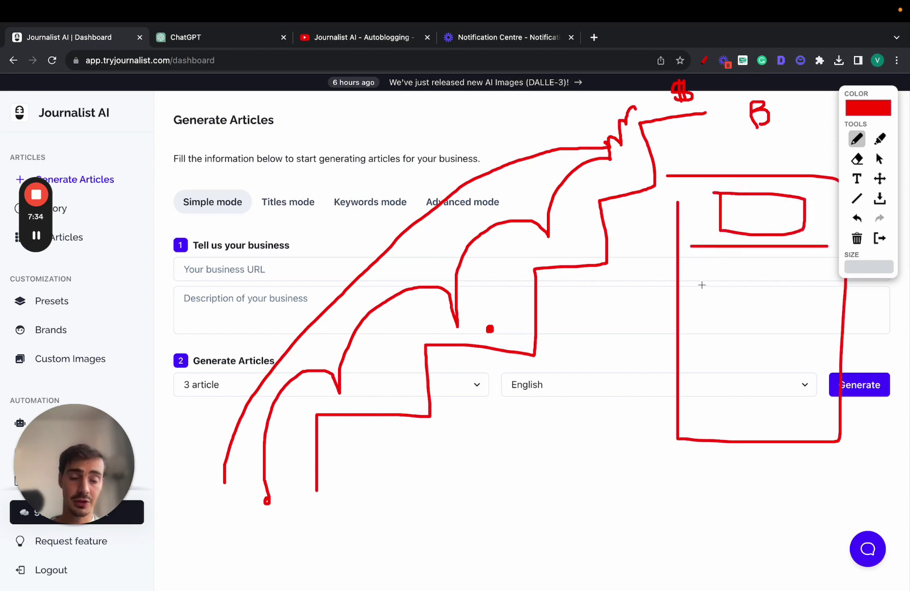
{"action": "mouse_move", "coordinate": [699, 275]}
{"action": "left_mouse_down"}
{"action": "mouse_move", "coordinate": [748, 273]}
{"action": "mouse_move", "coordinate": [708, 269]}
{"action": "left_mouse_up"}
{"action": "left_click_drag", "start_coordinate": [722, 310], "coordinate": [727, 295]}
{"action": "left_click", "coordinate": [784, 305]}
{"action": "mouse_move", "coordinate": [784, 304]}
{"action": "left_mouse_down"}
{"action": "mouse_move", "coordinate": [810, 304]}
{"action": "mouse_move", "coordinate": [871, 331]}
{"action": "left_mouse_up"}
{"action": "left_click_drag", "start_coordinate": [694, 365], "coordinate": [741, 365]}
{"action": "left_click_drag", "start_coordinate": [714, 400], "coordinate": [808, 400]}
{"action": "left_click_drag", "start_coordinate": [741, 438], "coordinate": [851, 438]}
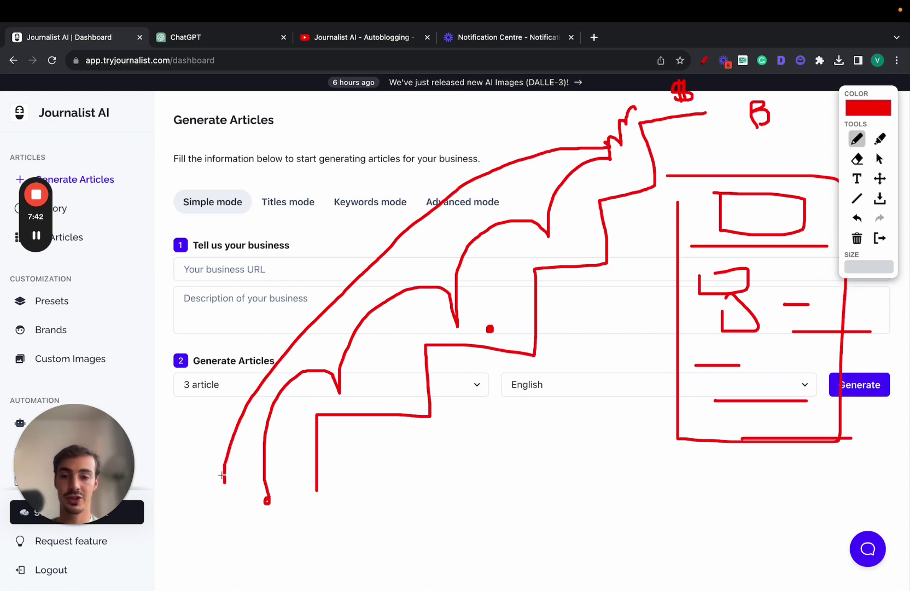
{"action": "mouse_move", "coordinate": [222, 476]}
{"action": "left_mouse_down"}
{"action": "mouse_move", "coordinate": [423, 205]}
{"action": "mouse_move", "coordinate": [621, 131]}
{"action": "left_mouse_up"}
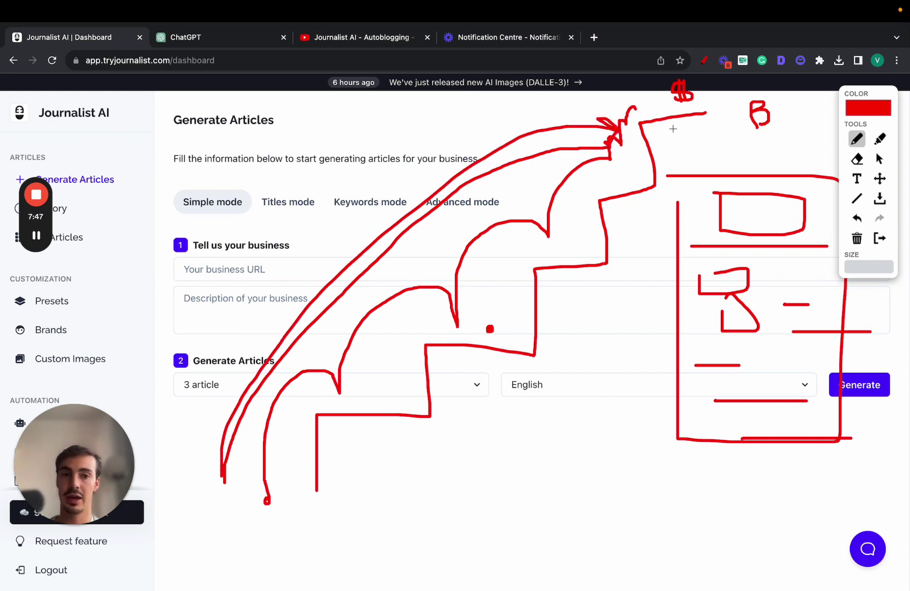
{"action": "mouse_move", "coordinate": [703, 103]}
{"action": "left_mouse_down"}
{"action": "mouse_move", "coordinate": [657, 87]}
{"action": "mouse_move", "coordinate": [713, 78]}
{"action": "left_mouse_up"}
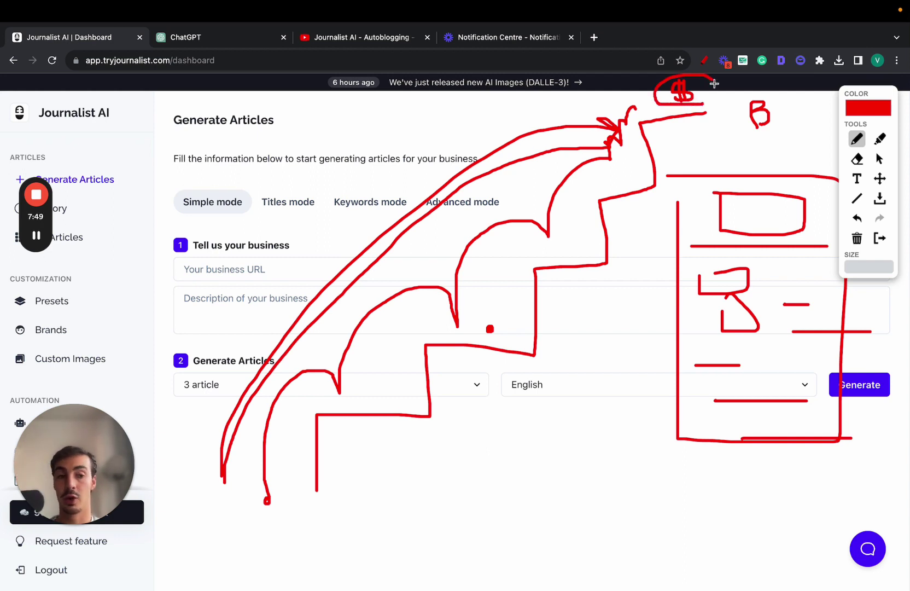
{"action": "left_click", "coordinate": [879, 238]}
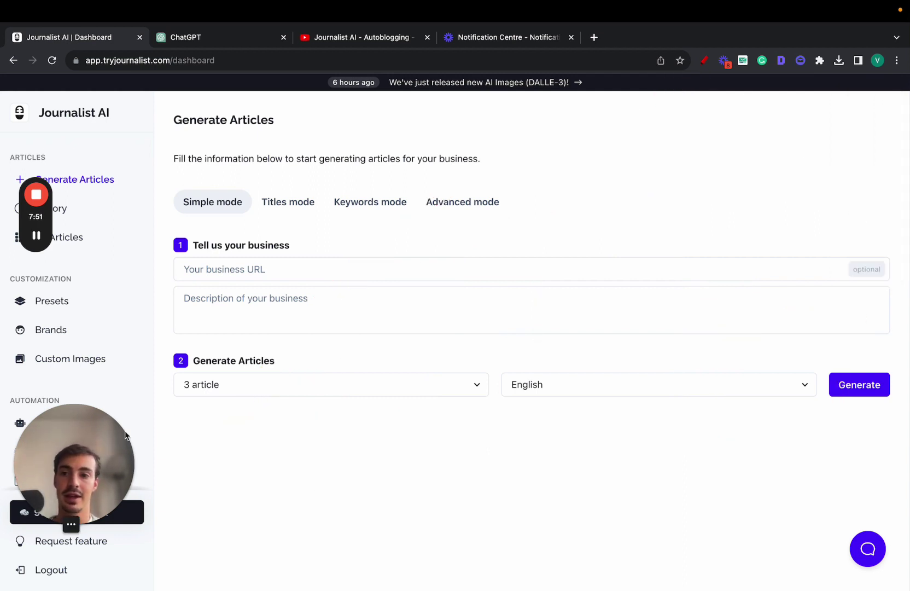
{"action": "left_click_drag", "start_coordinate": [125, 436], "coordinate": [451, 165]}
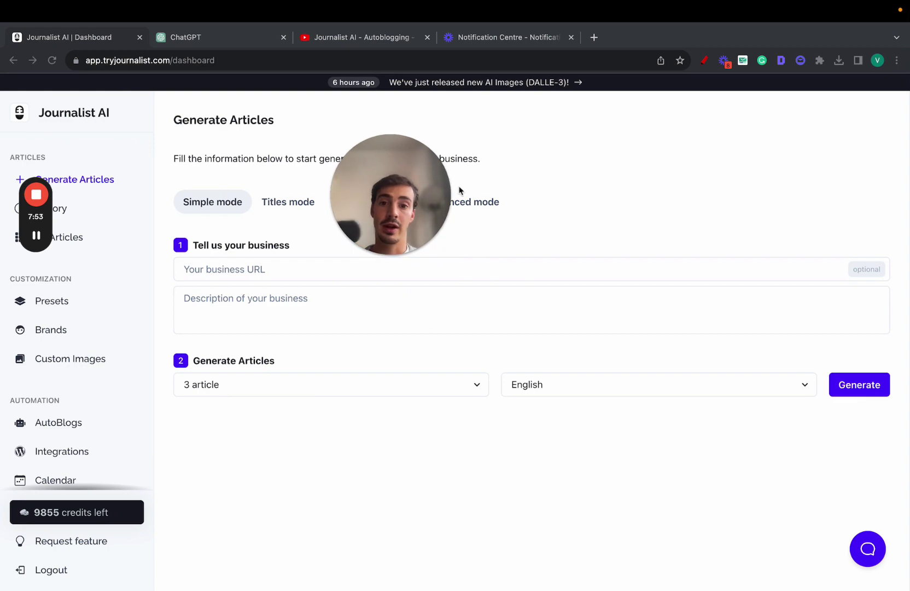
{"action": "left_click", "coordinate": [401, 254]}
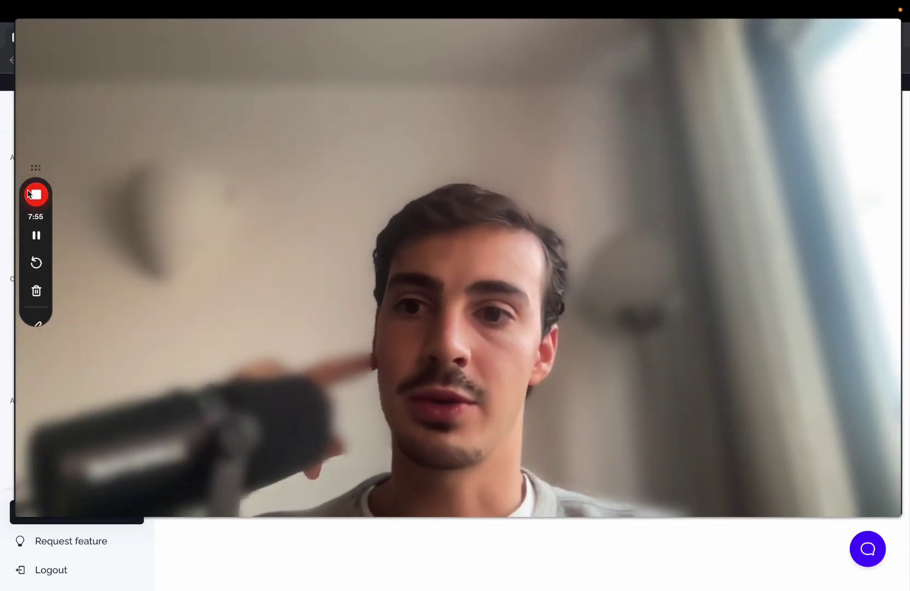